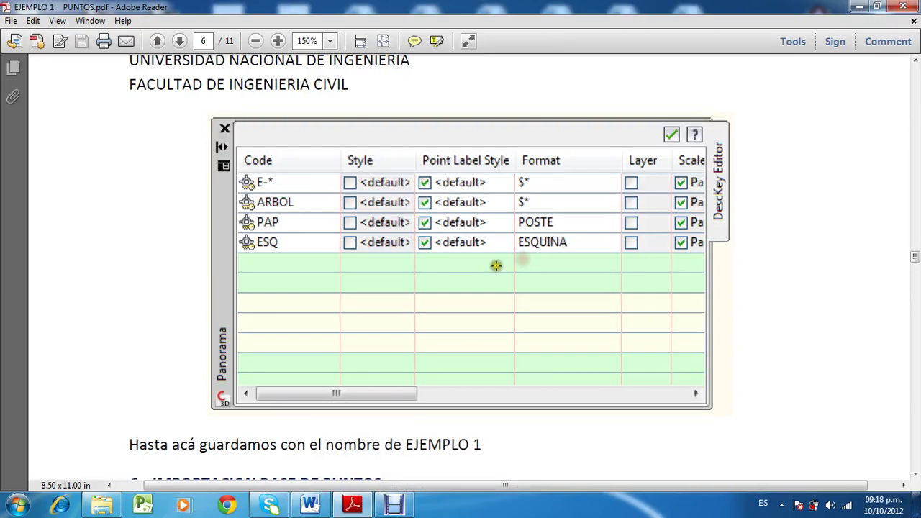
Step: Minimize the Adobe Reader guide and launch AutoCAD Civil 3D 2013 from its desktop icon
click(859, 7)
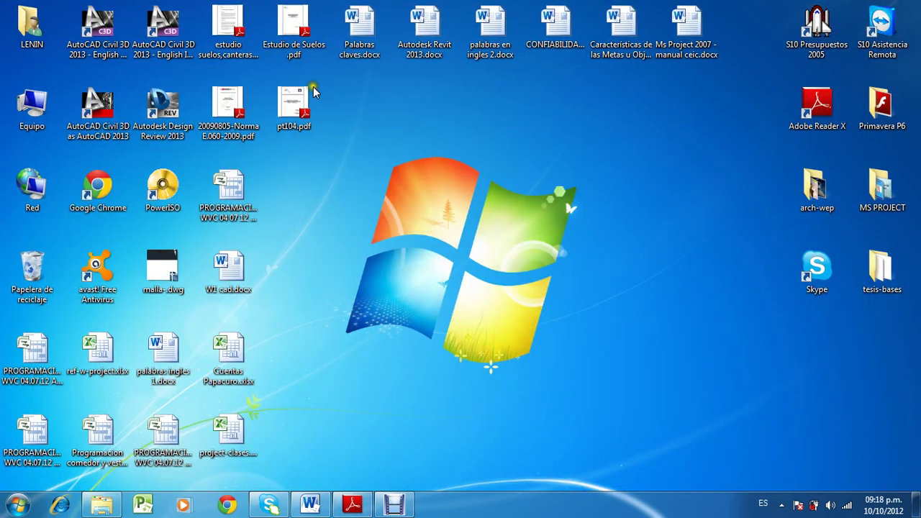
double_click(96, 47)
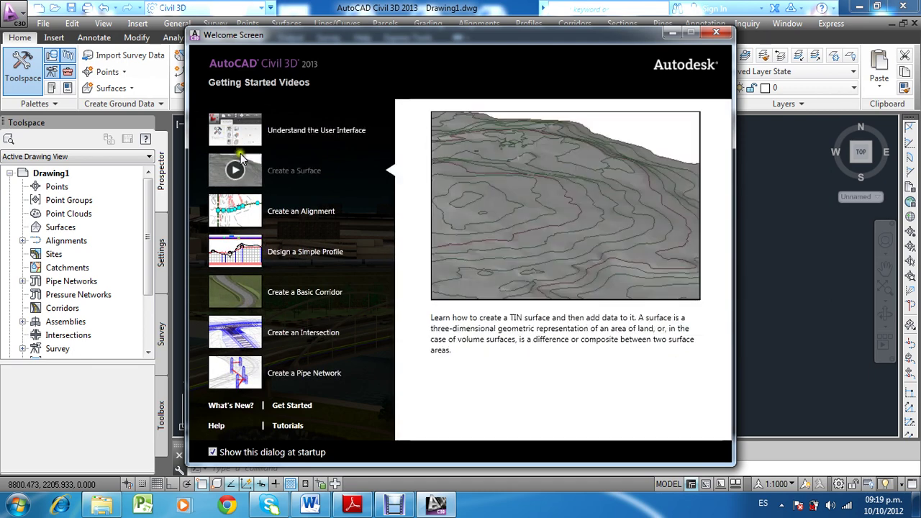
Step: Play the Create an Alignment video maximized in Internet Explorer, skip to the layout tools, then return
click(236, 216)
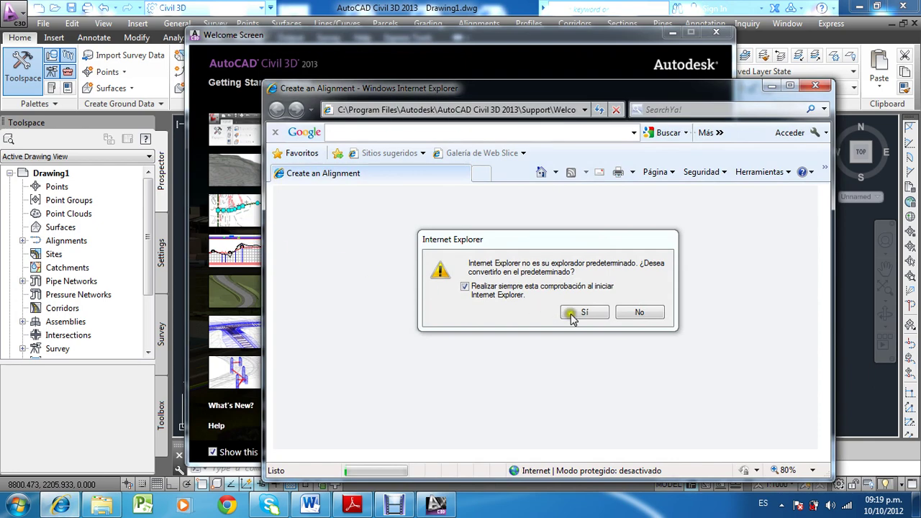
click(641, 318)
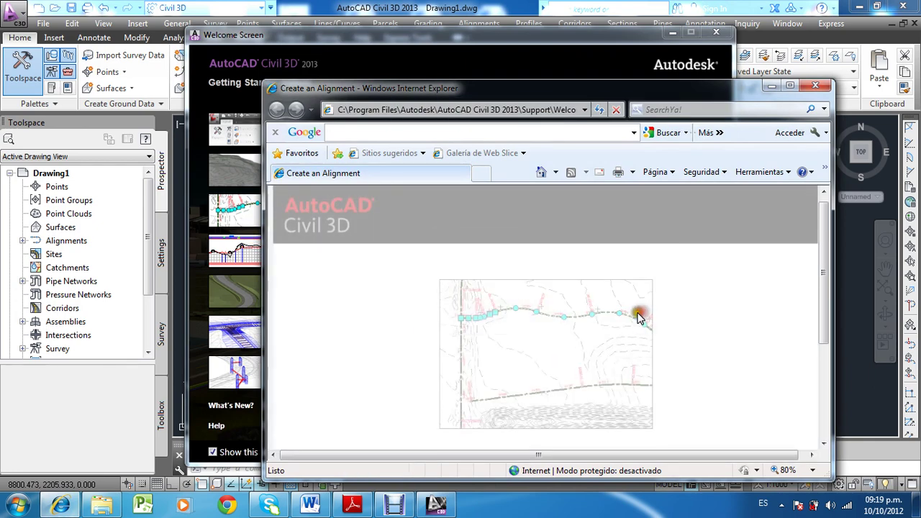
click(789, 85)
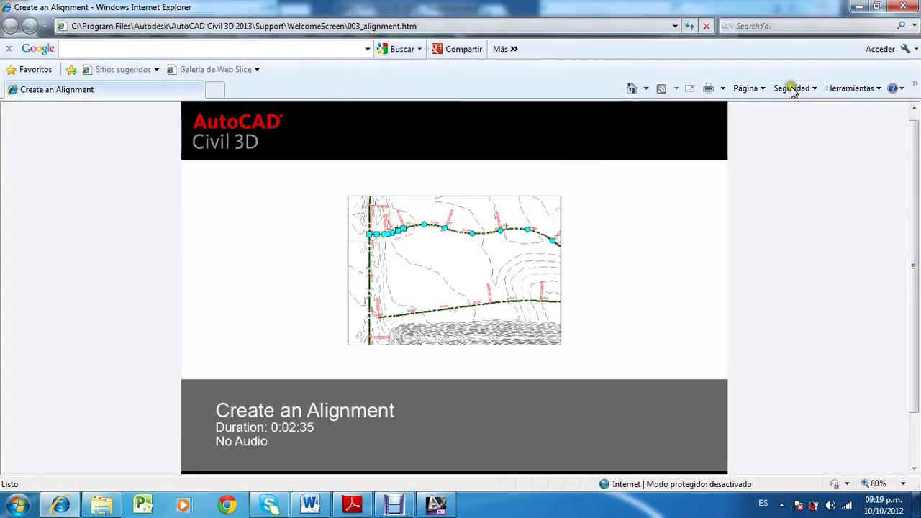
click(284, 365)
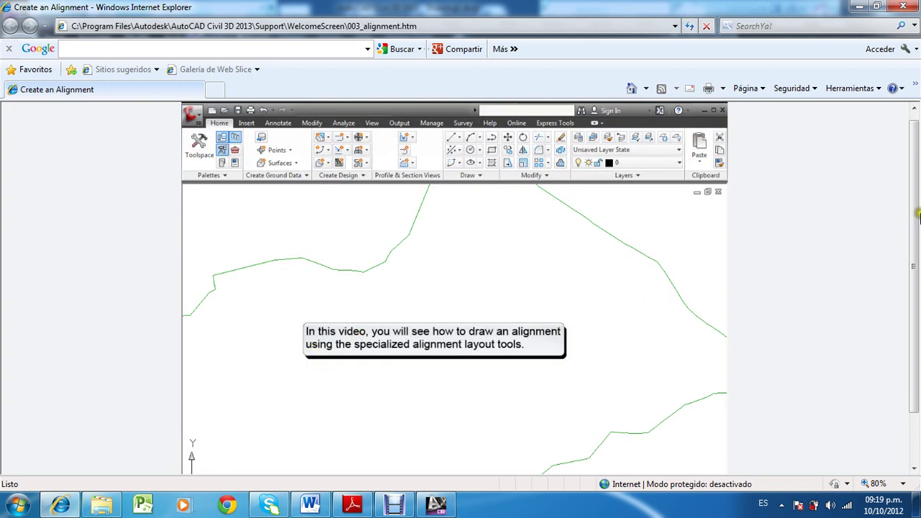
drag(914, 216, 912, 234)
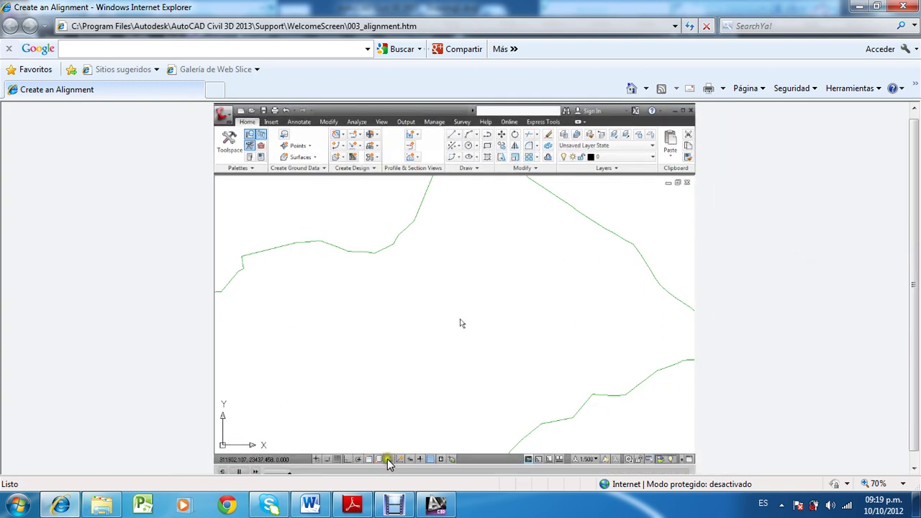
drag(911, 251, 912, 264)
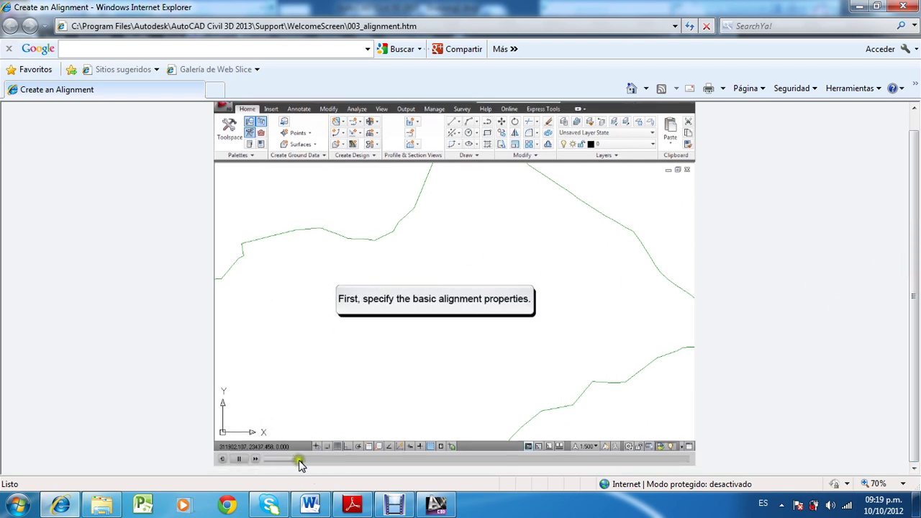
drag(300, 461, 667, 466)
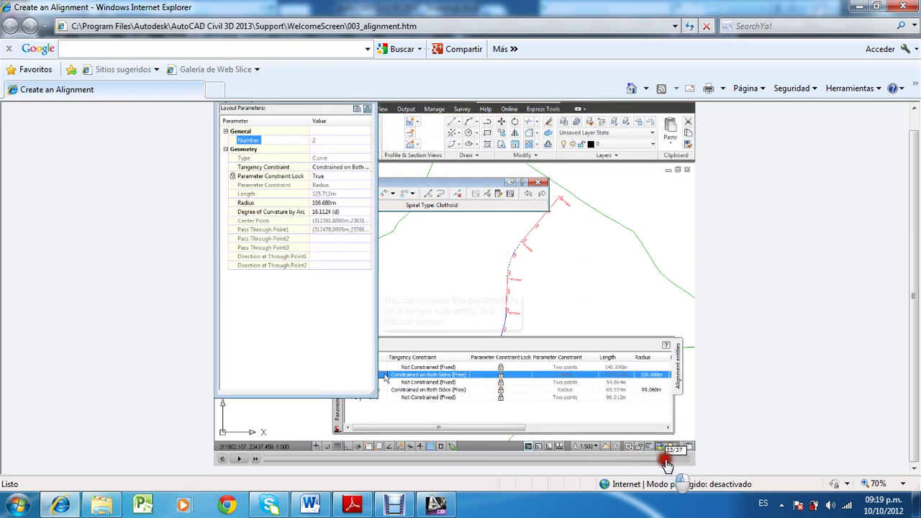
click(435, 505)
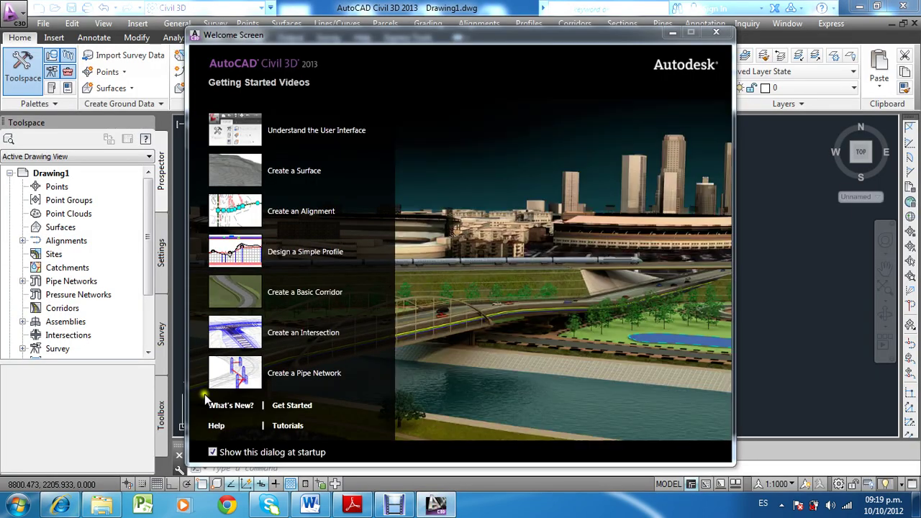
Step: Watch the Create an Intersection video, skipping through curb returns and corridor regions, then return to Civil 3D
mouse_move(288, 292)
click(236, 333)
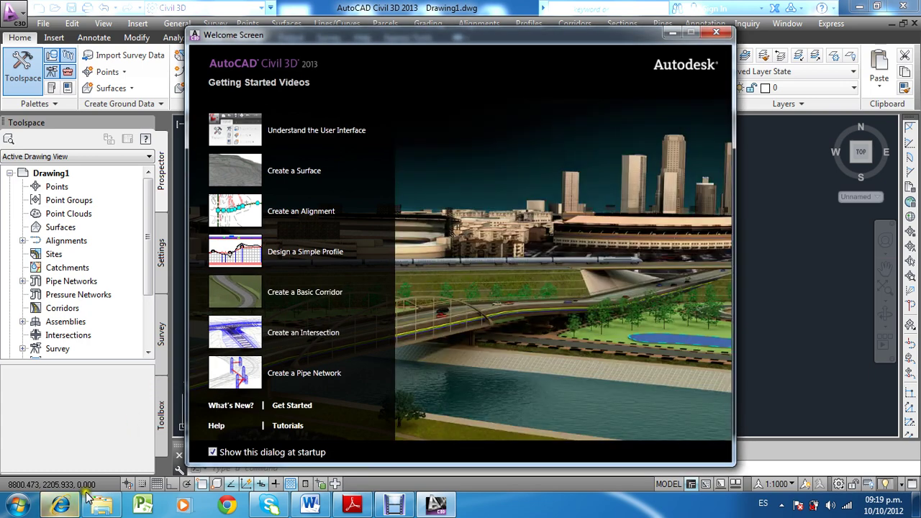
click(60, 506)
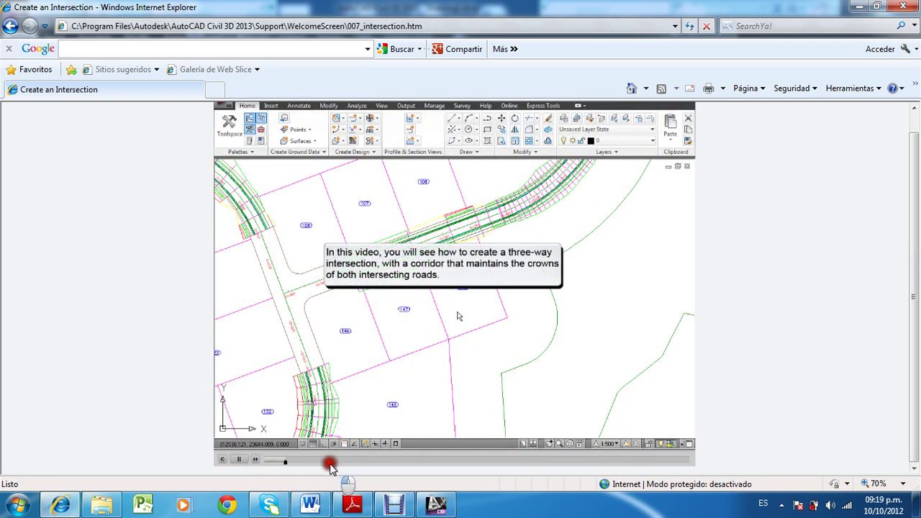
drag(288, 468, 398, 471)
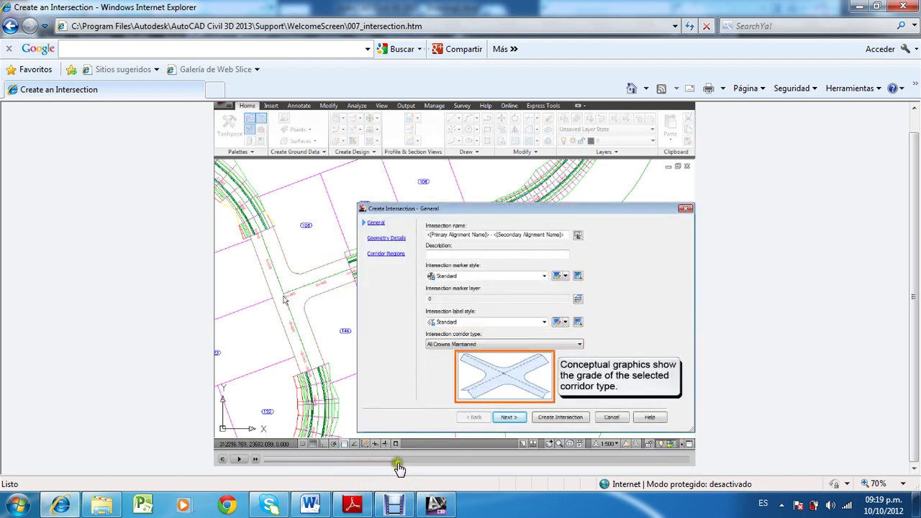
drag(399, 469, 464, 471)
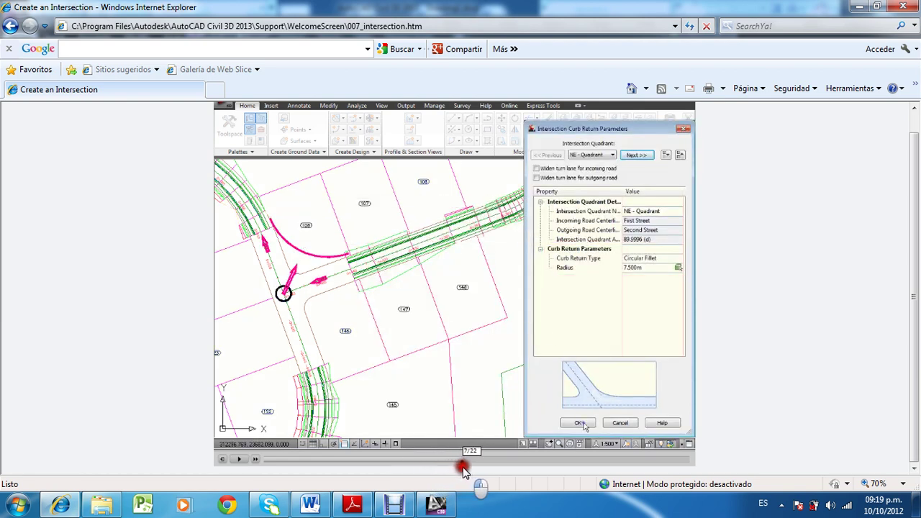
drag(463, 467, 492, 466)
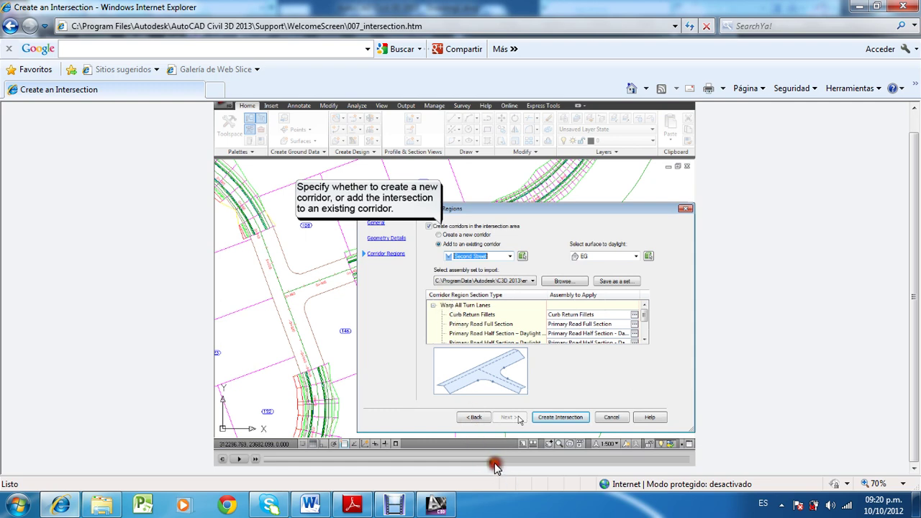
drag(491, 468, 628, 467)
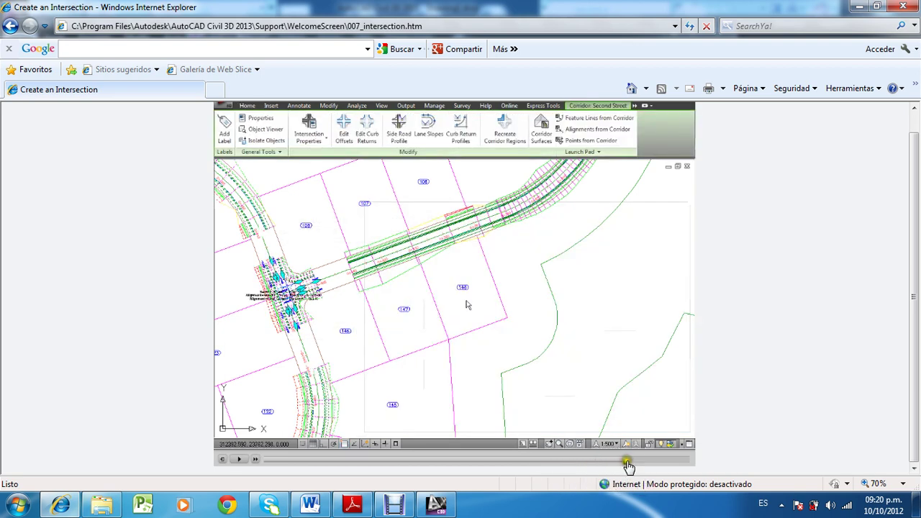
click(437, 506)
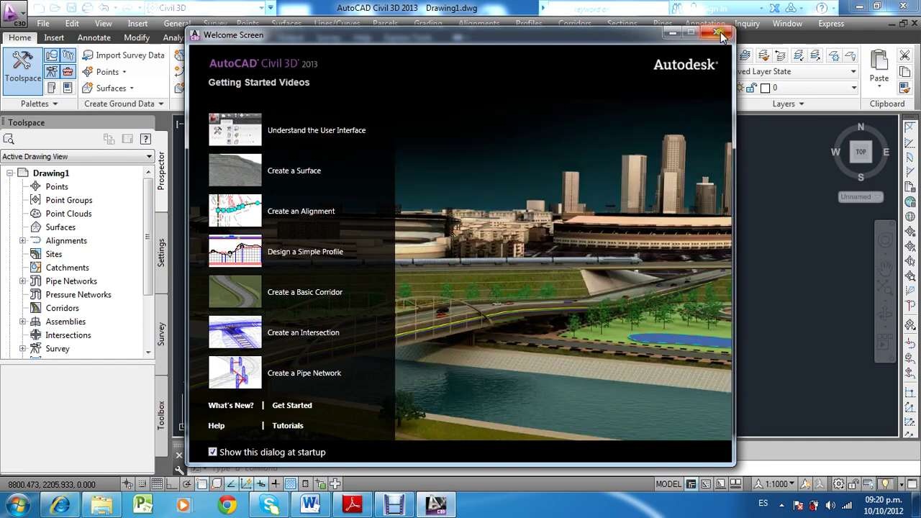
Step: Close the Welcome Screen and browse the Layers list, leaving layer 0 current in Drawing1
click(720, 32)
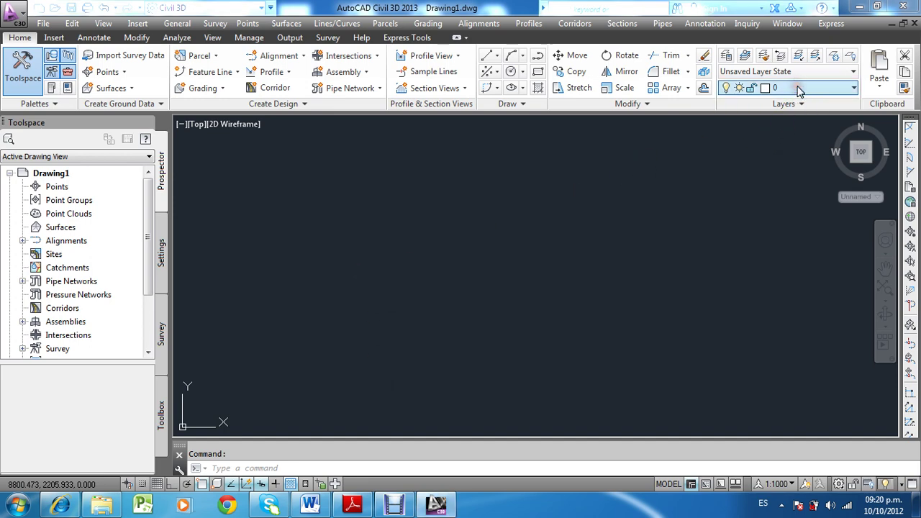
click(853, 88)
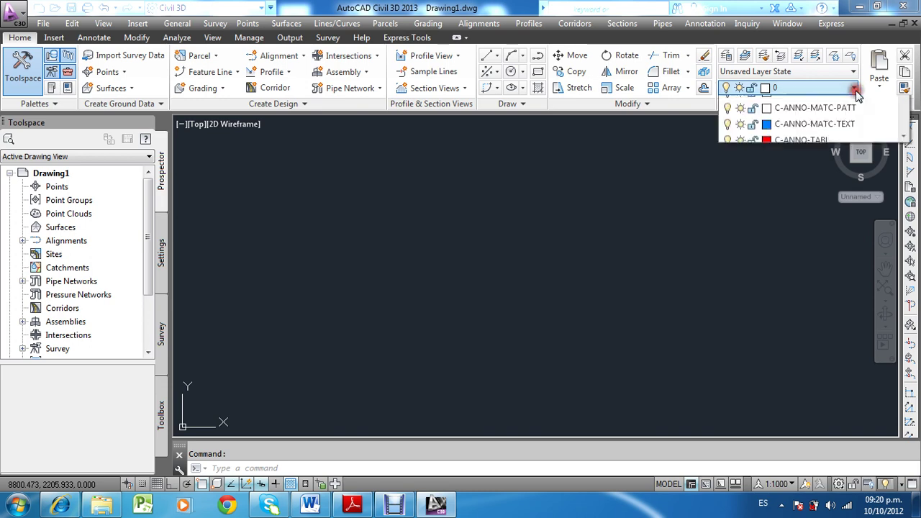
scroll(813, 207, down, 3)
scroll(813, 207, down, 3)
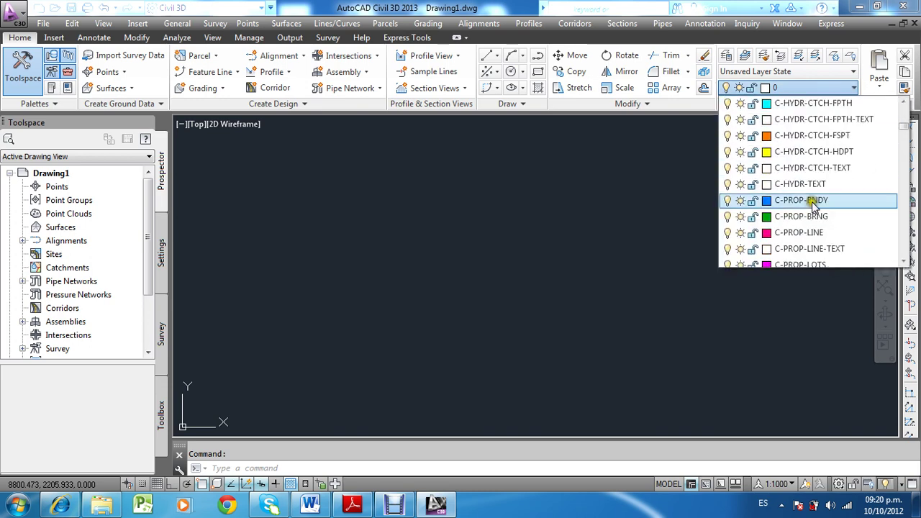
scroll(813, 207, down, 3)
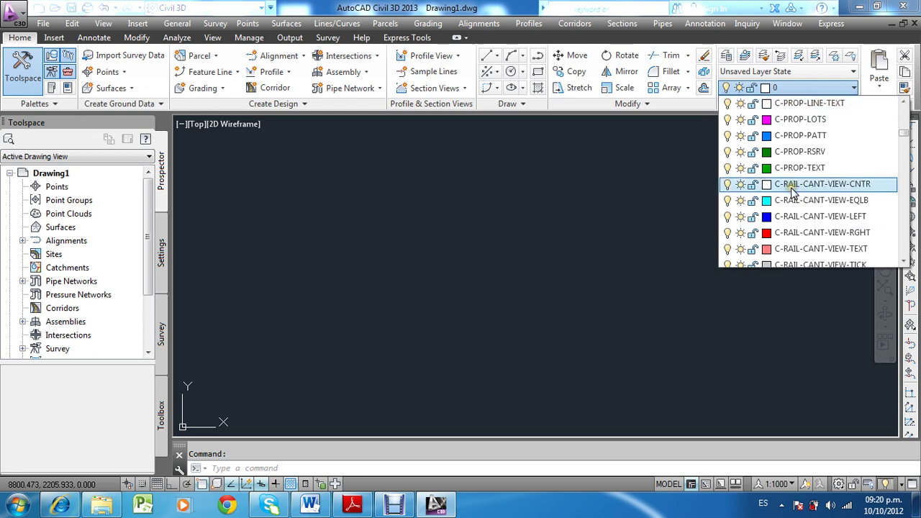
scroll(791, 191, down, 3)
scroll(791, 191, down, 3)
scroll(792, 192, down, 3)
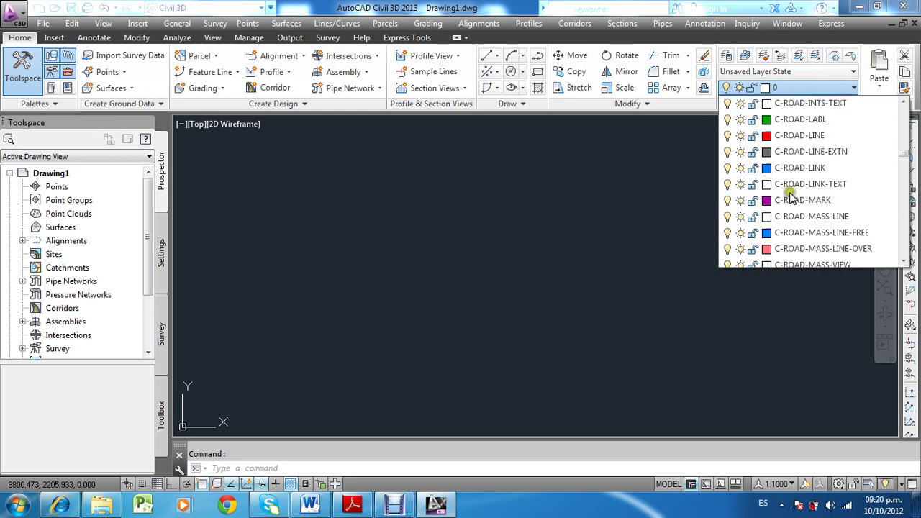
scroll(791, 192, down, 3)
scroll(792, 197, up, 4)
scroll(792, 198, up, 2)
click(565, 200)
text(FILE)
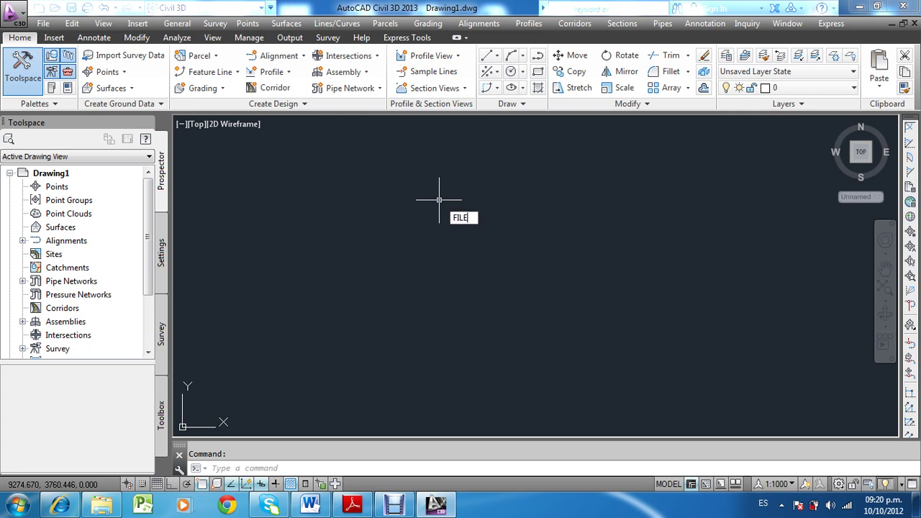
Step: Set the FILEDIA system variable to 1
text(DIA)
key(Return)
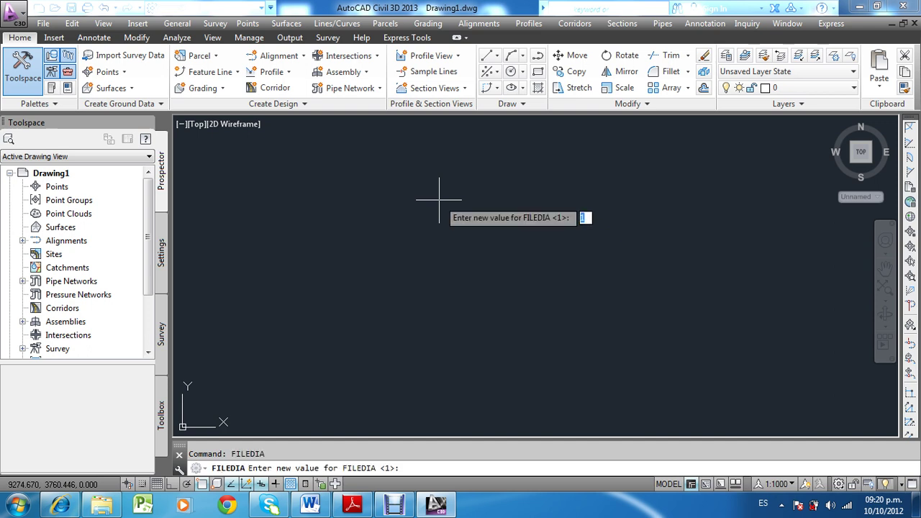
text(1)
key(Return)
text(STA)
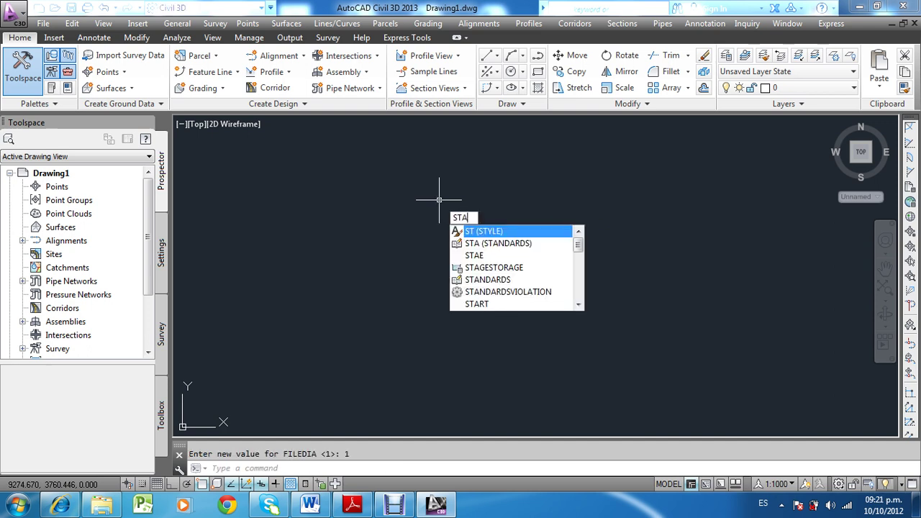
Step: Set the STARTUP system variable to 1
text(RT)
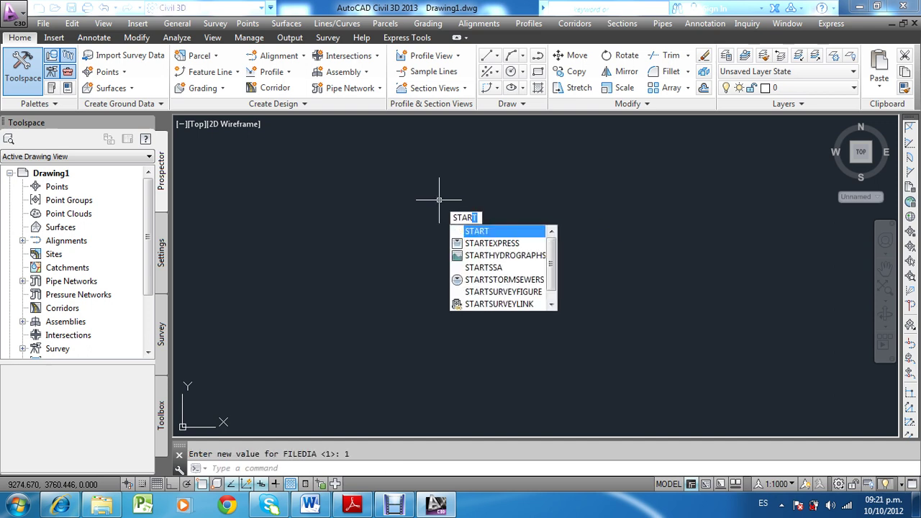
text(UP)
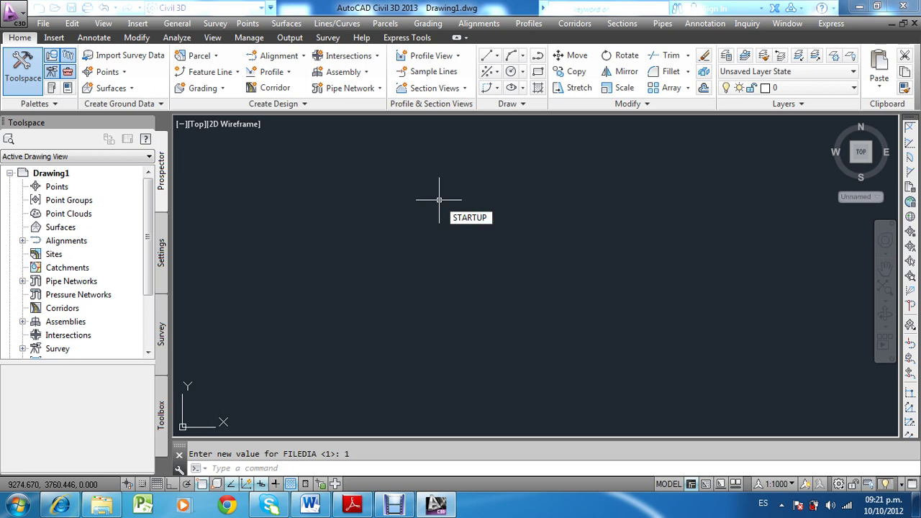
key(Return)
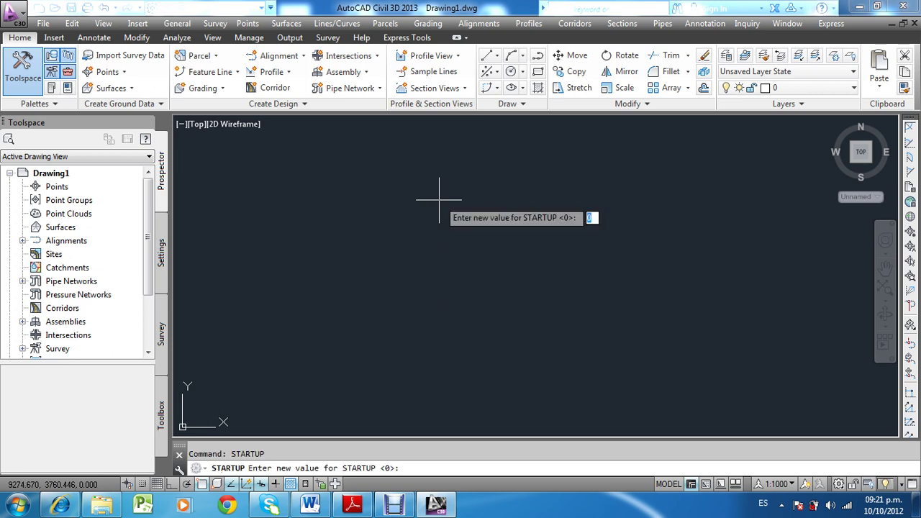
text(1)
key(Return)
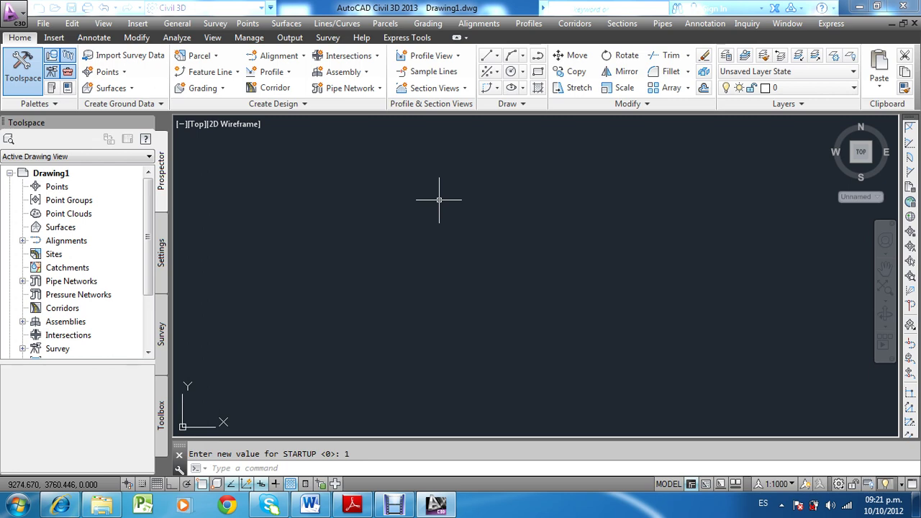
Step: Create Drawing2 from the Acadiso.dwt template and check that layer 0 is current
click(22, 16)
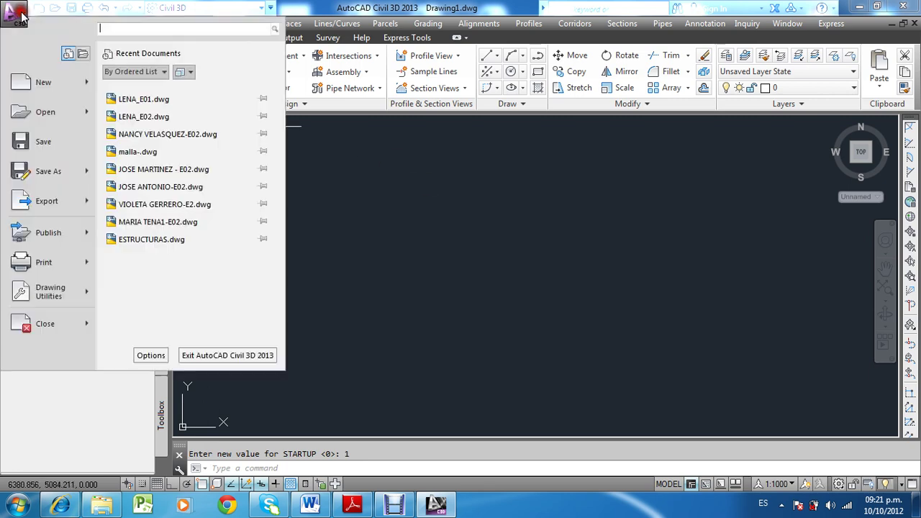
click(36, 82)
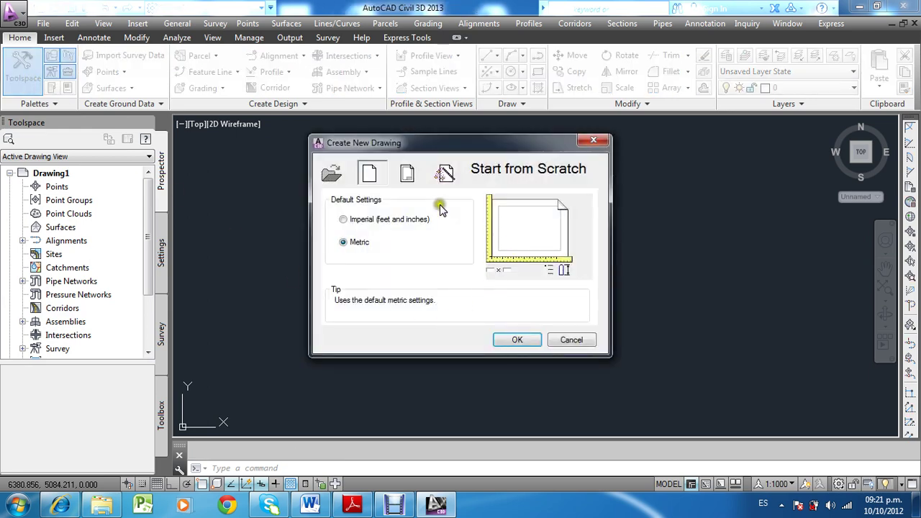
click(406, 174)
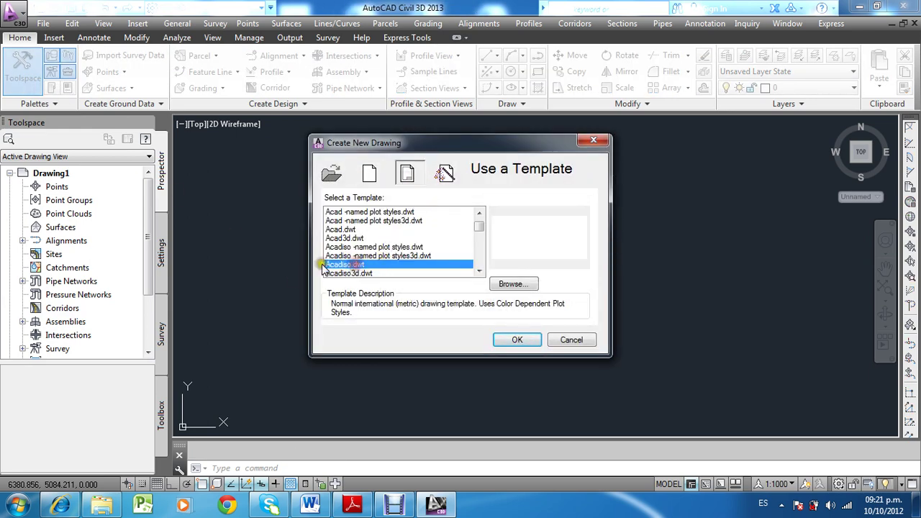
click(516, 342)
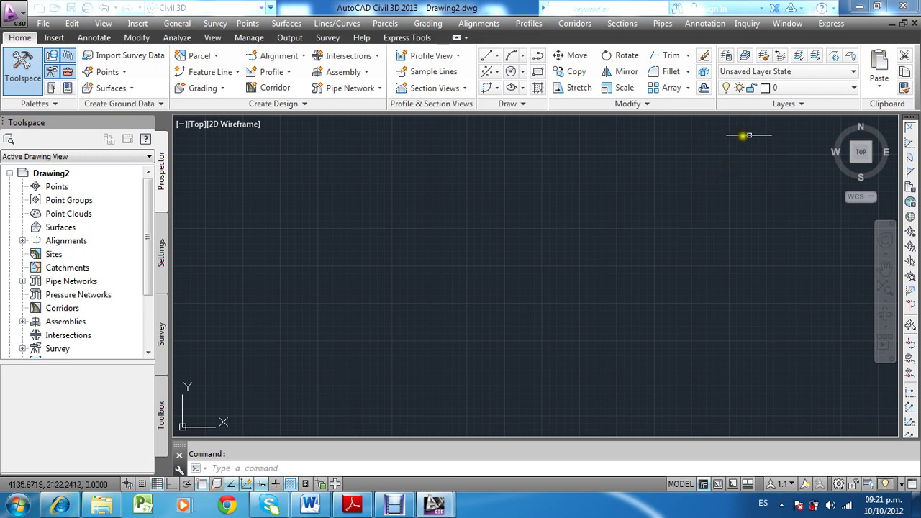
click(820, 88)
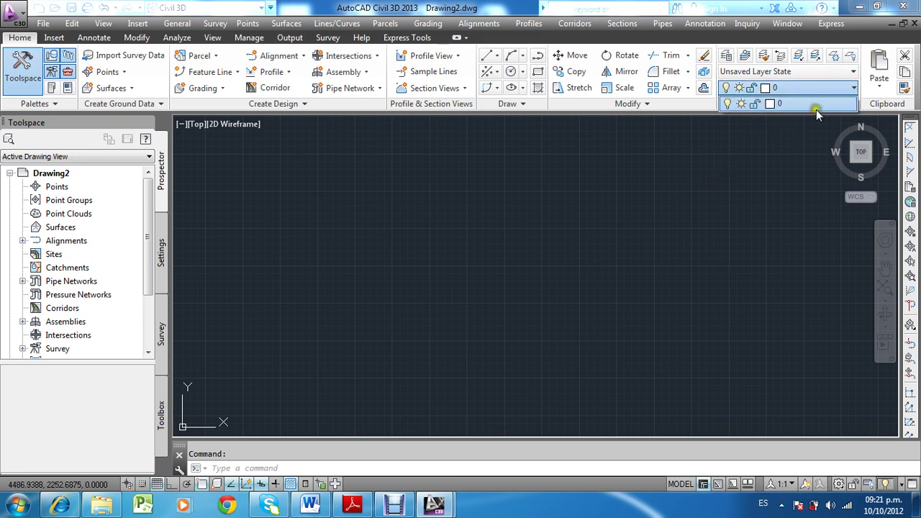
click(819, 87)
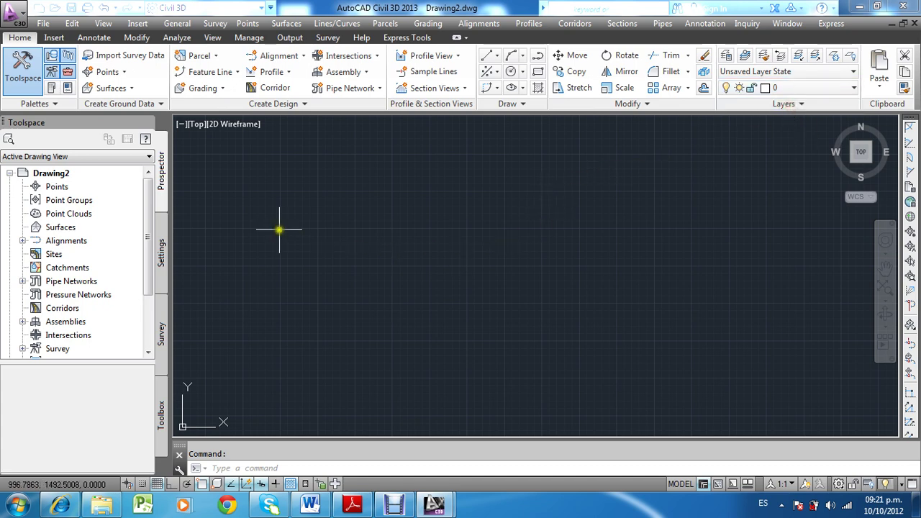
Step: Open Drawing2's Edit Drawing Settings from the Toolspace Settings tab
click(162, 257)
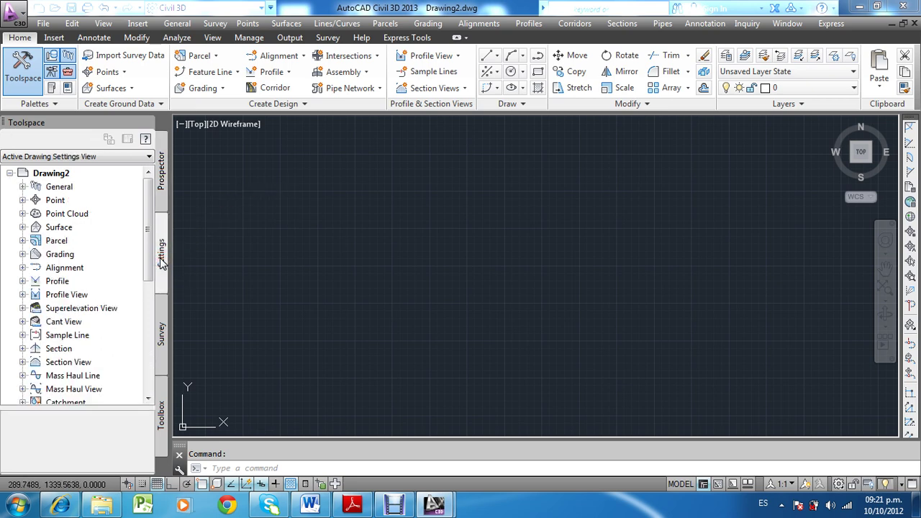
click(71, 175)
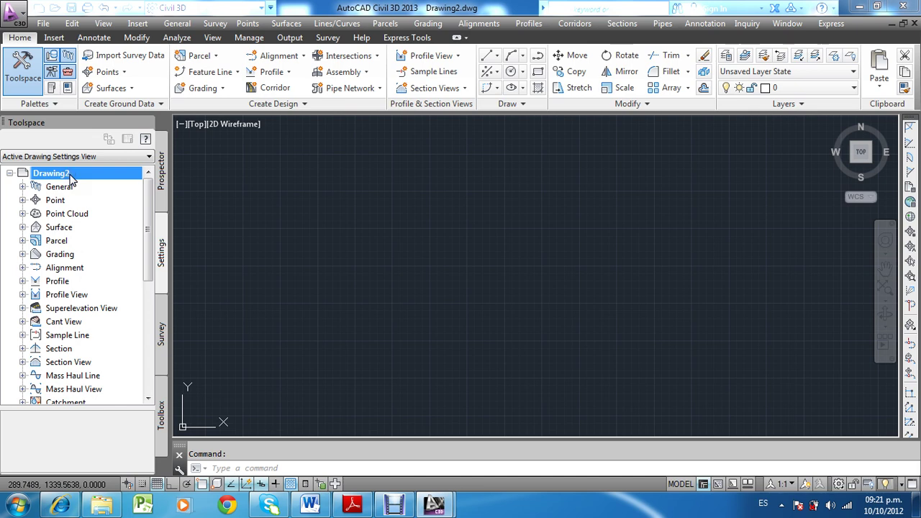
right_click(75, 178)
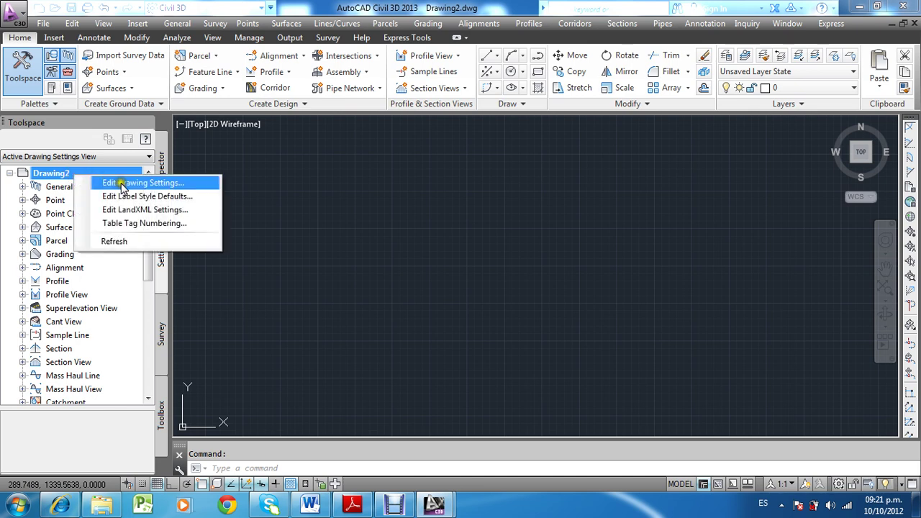
click(141, 184)
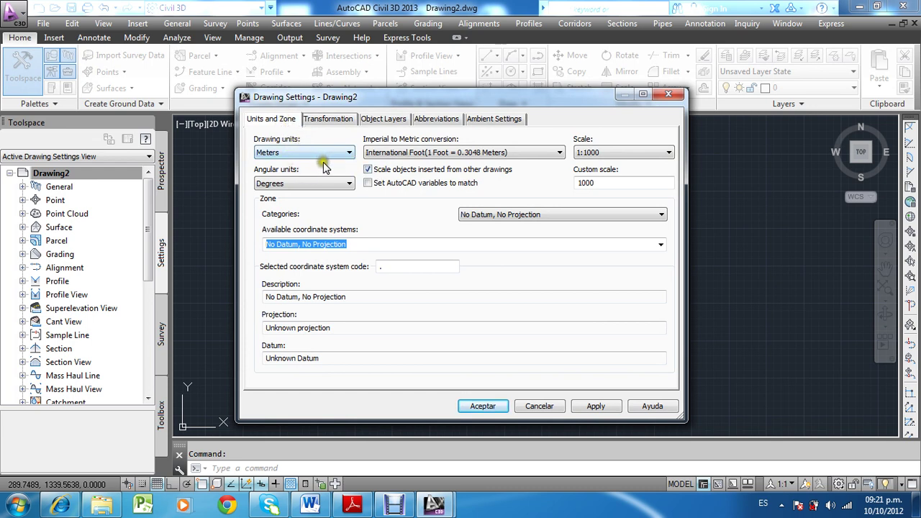
Step: Keep 1:1000 scale and set the coordinate system to UTM WGS84 Datum, Zone 18 South
click(639, 158)
click(616, 197)
click(594, 217)
mouse_move(659, 237)
mouse_down()
mouse_move(637, 319)
mouse_move(633, 477)
mouse_up()
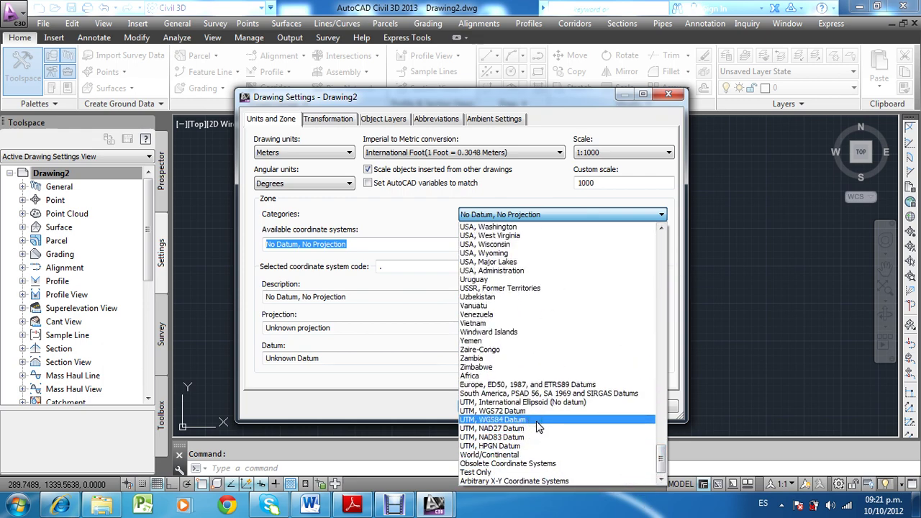
click(536, 421)
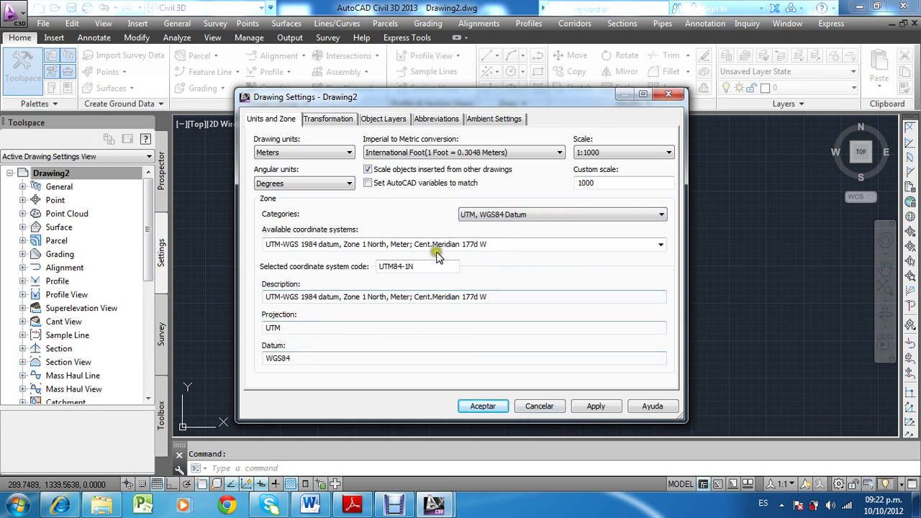
click(660, 245)
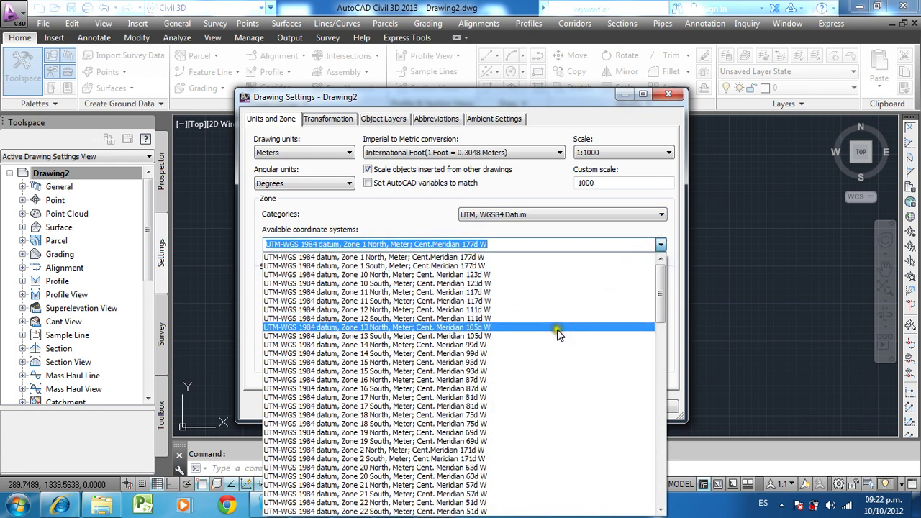
click(564, 425)
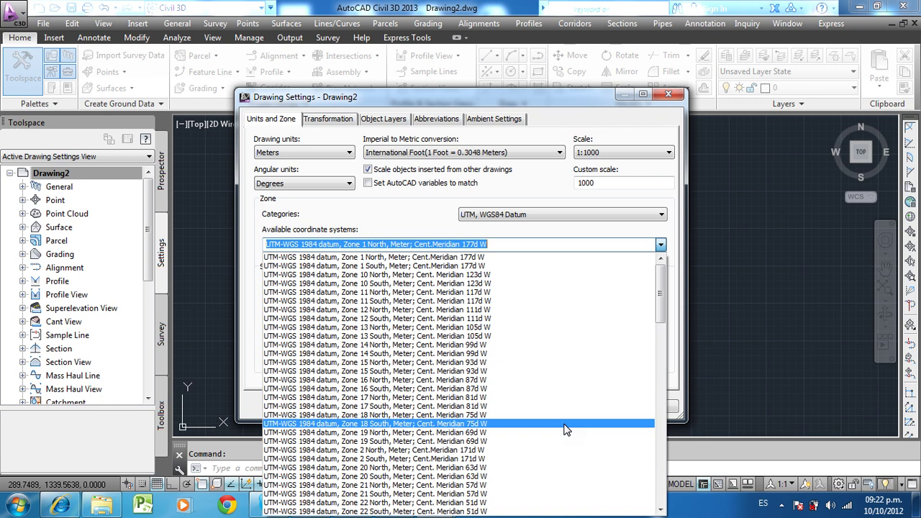
click(564, 425)
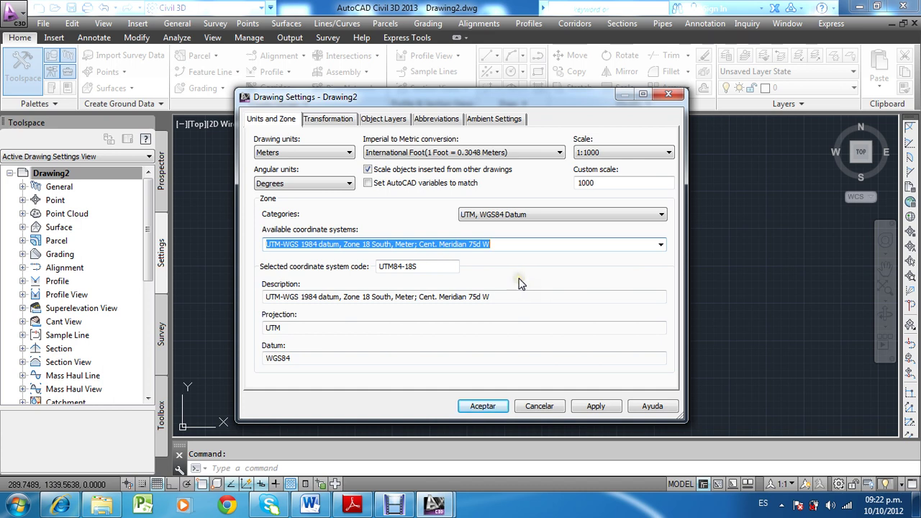
click(494, 408)
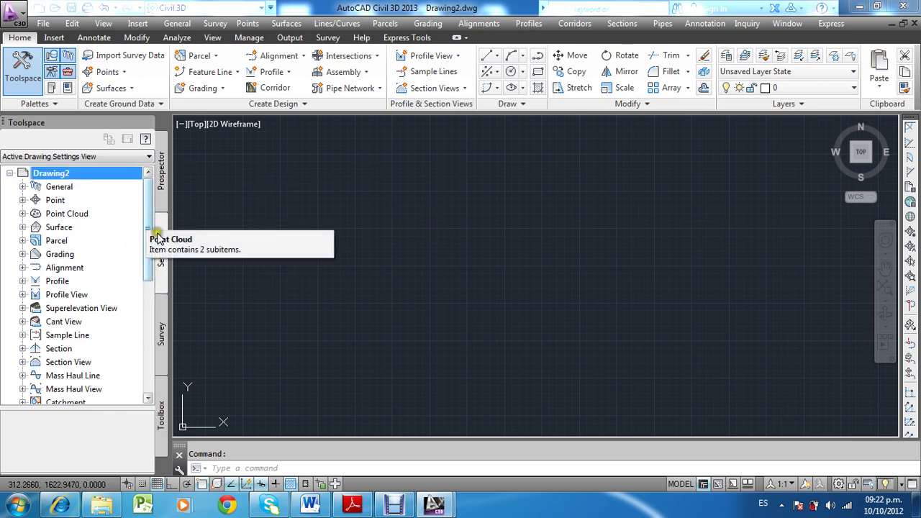
Step: Under Point settings, add a new description key set named DEFAULT
click(46, 202)
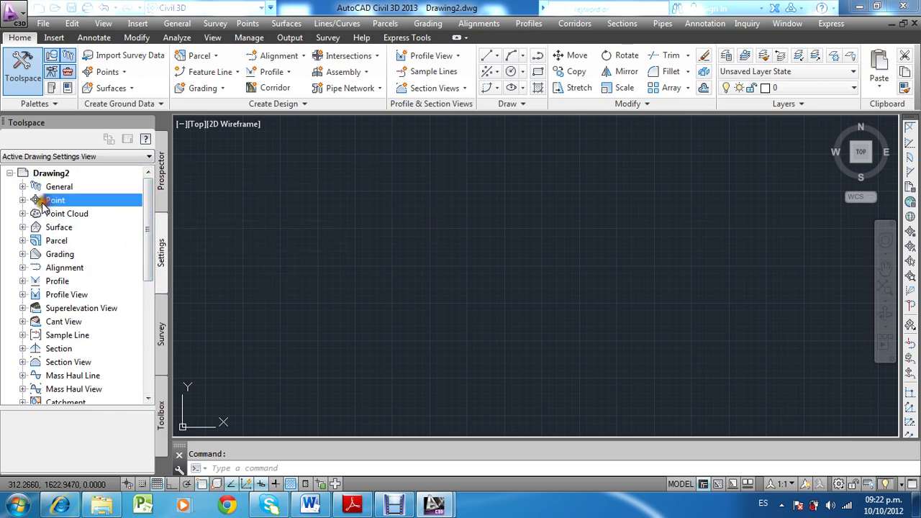
click(22, 200)
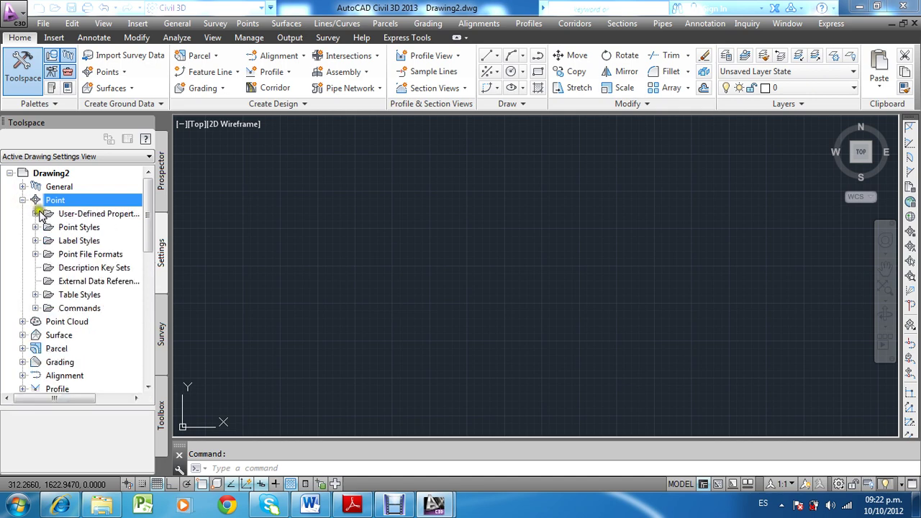
click(65, 267)
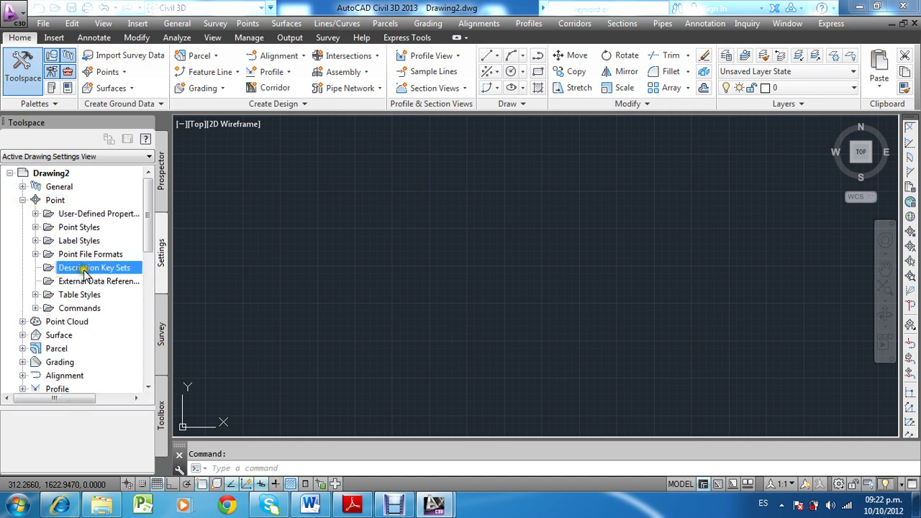
right_click(100, 269)
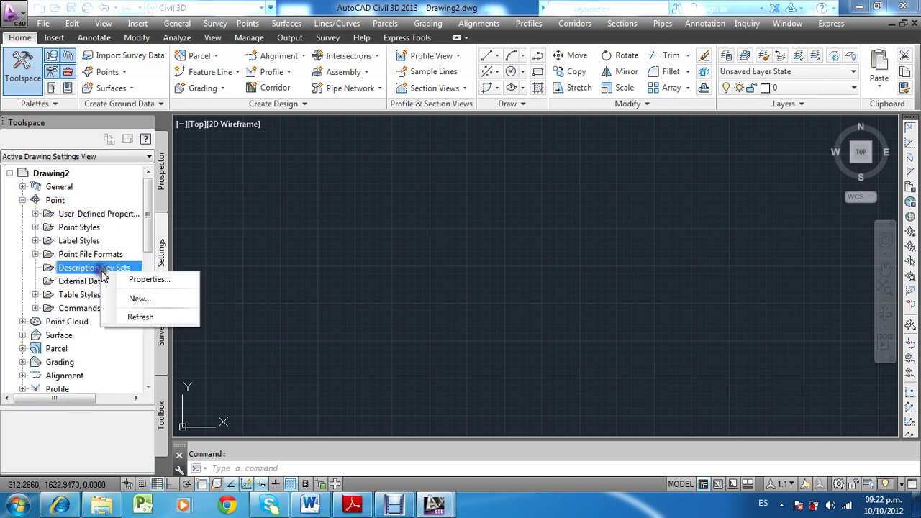
click(141, 297)
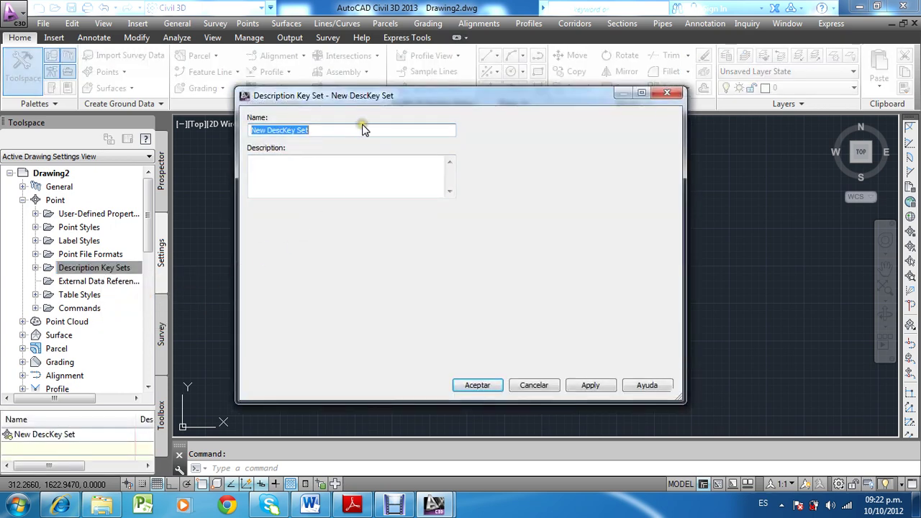
text(de)
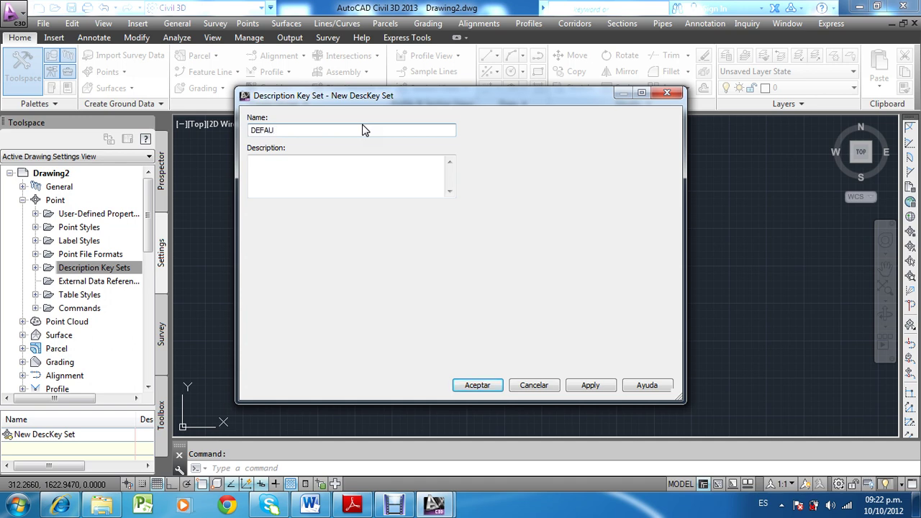
click(476, 385)
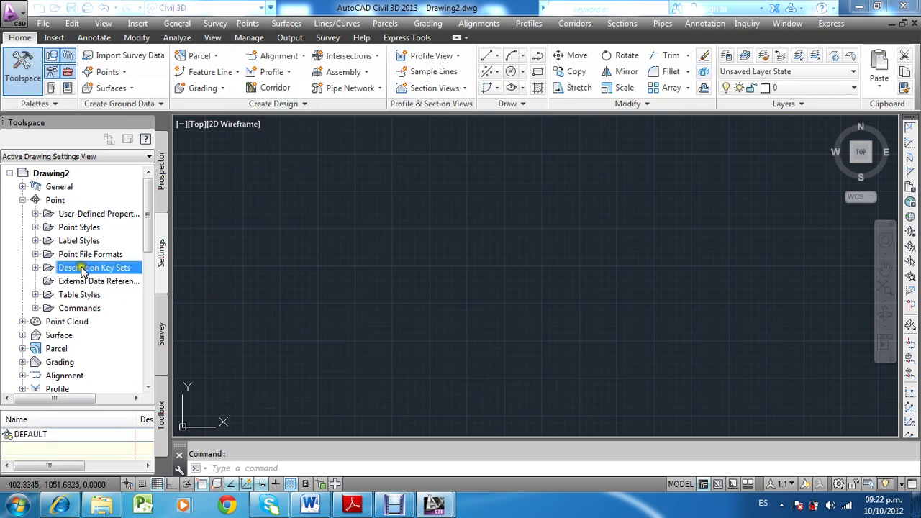
Step: Open the DEFAULT description key set in the DescKey Editor
click(35, 268)
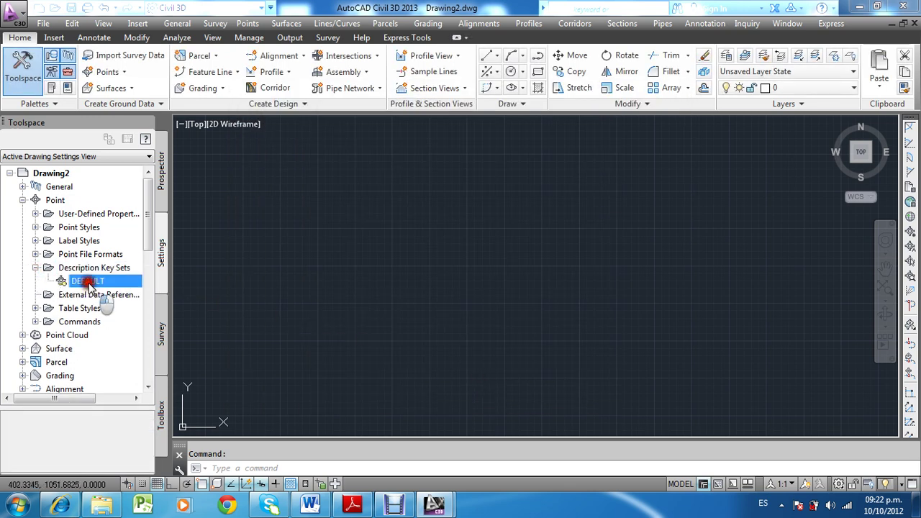
right_click(90, 283)
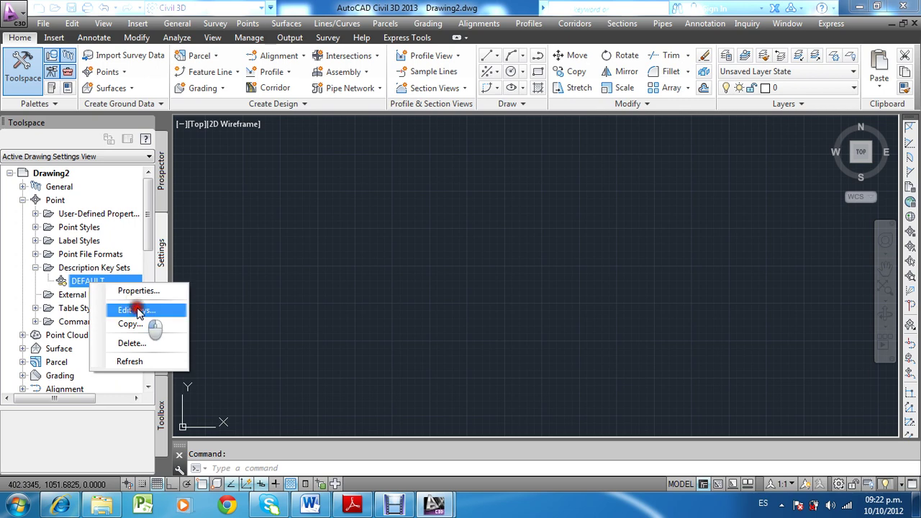
click(144, 310)
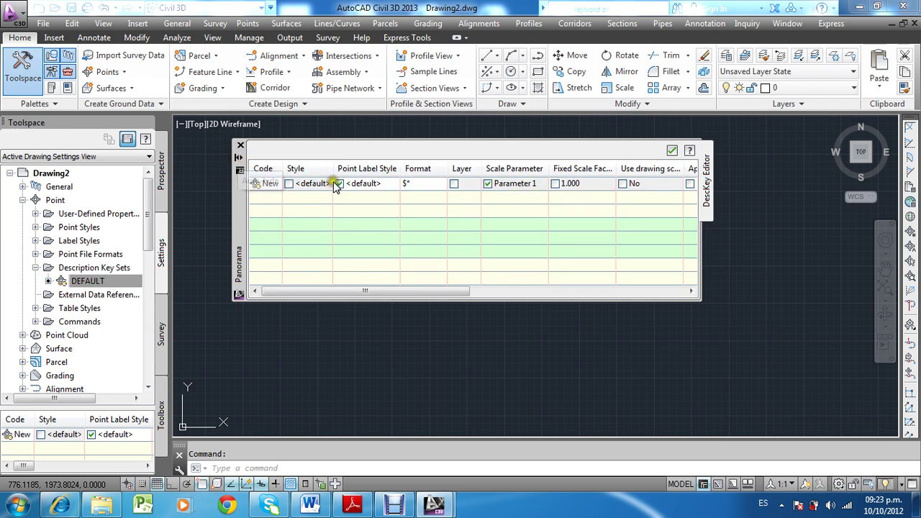
Step: Add three new key rows for four blank keys, then bring up the PDF guide
right_click(267, 184)
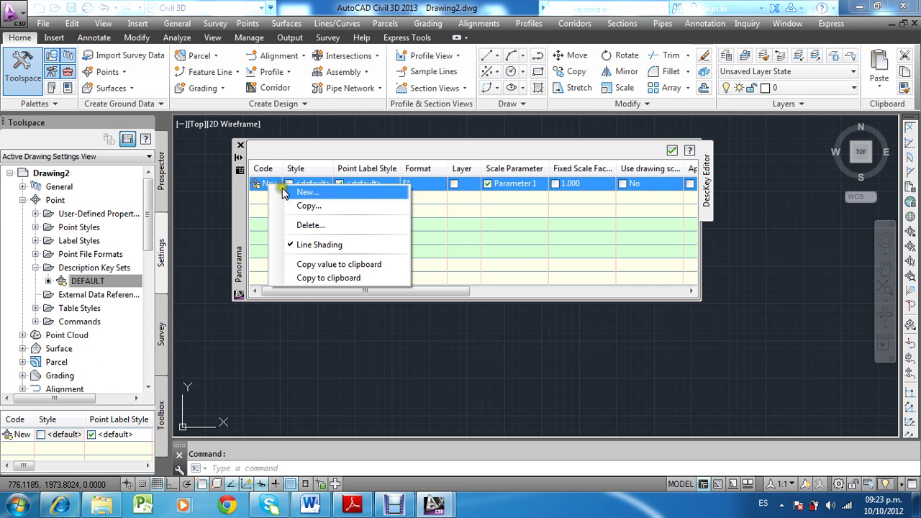
click(308, 194)
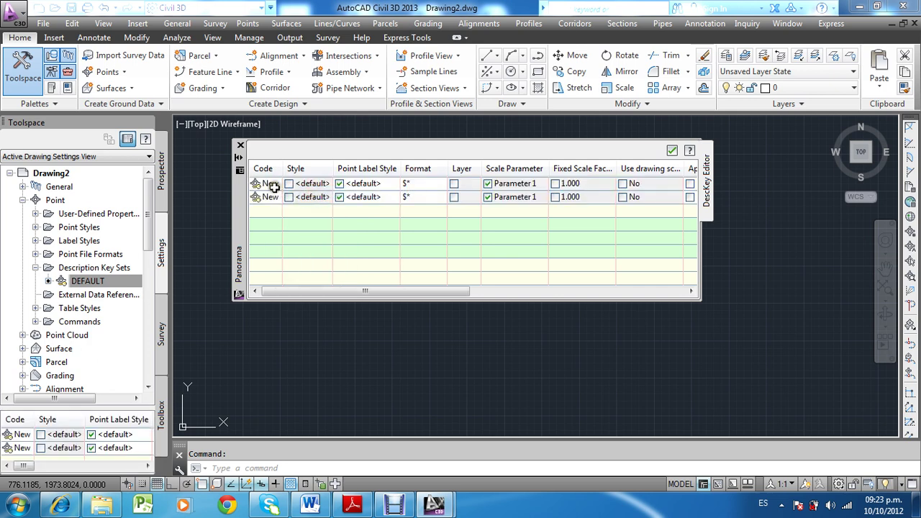
right_click(269, 185)
click(306, 196)
right_click(269, 184)
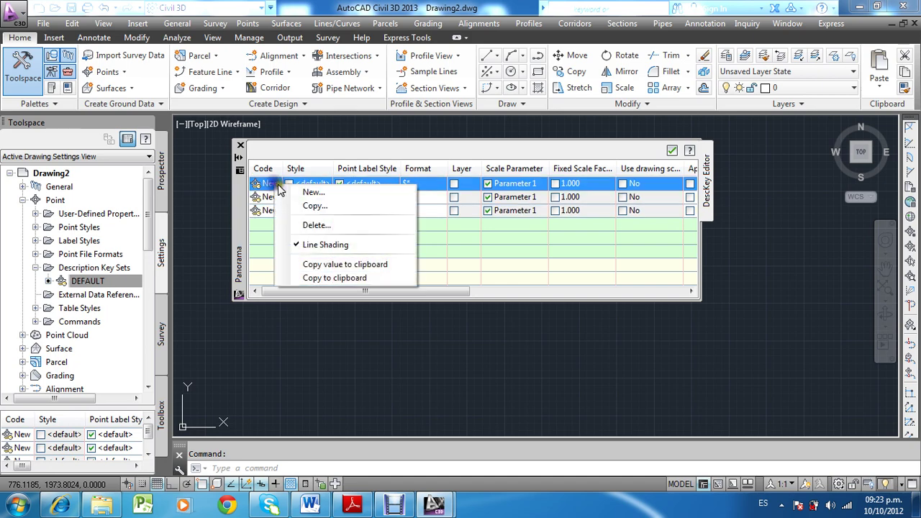
click(303, 196)
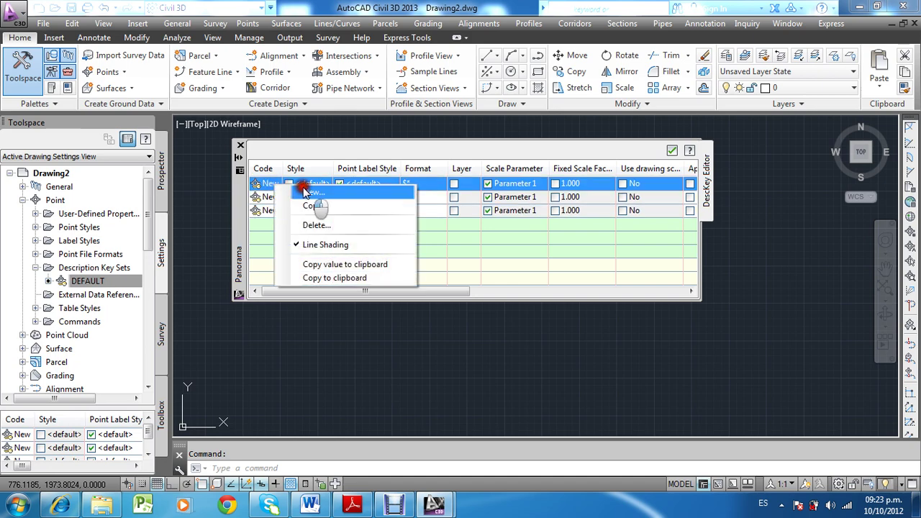
click(352, 505)
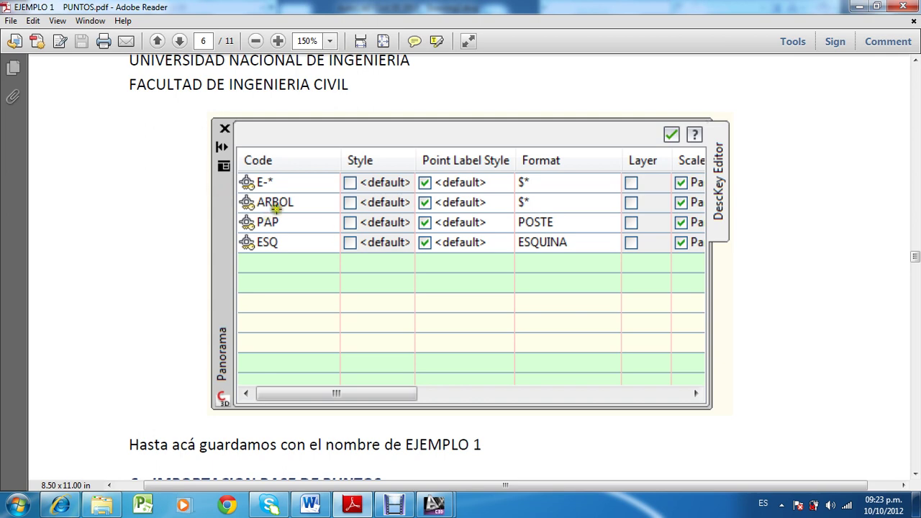
mouse_move(434, 505)
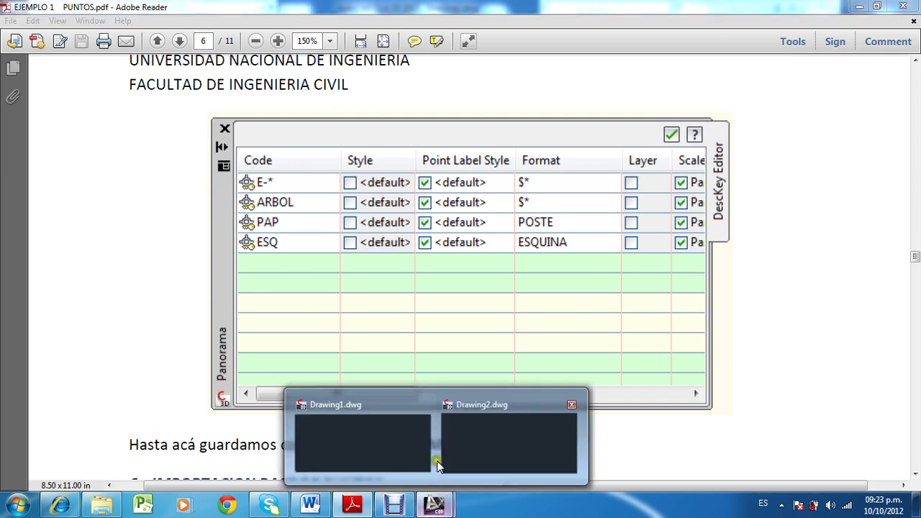
Step: Return to Drawing2 and start entering E-* as the first description key's code
click(469, 450)
double_click(272, 184)
text(E-*)
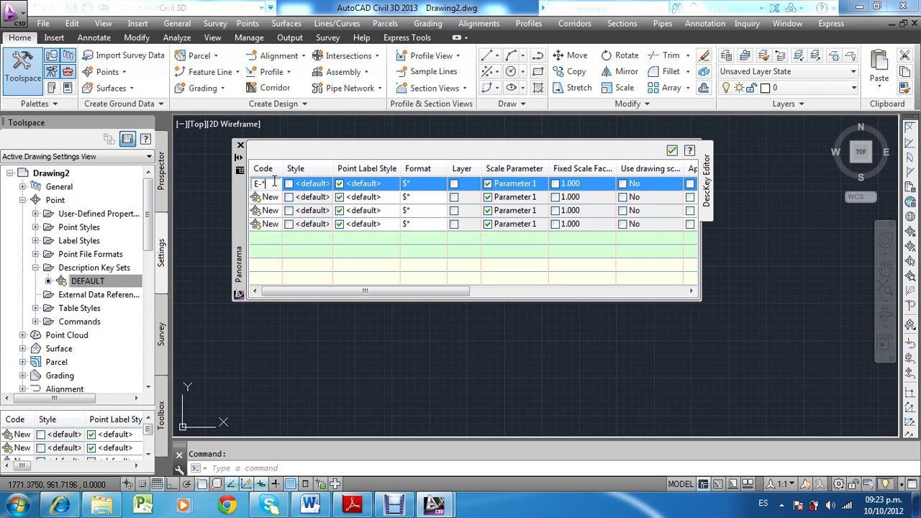
Step: Add description keys with codes ARBOL, PAP and ESQ below the E-* key in DEFAULT
click(267, 210)
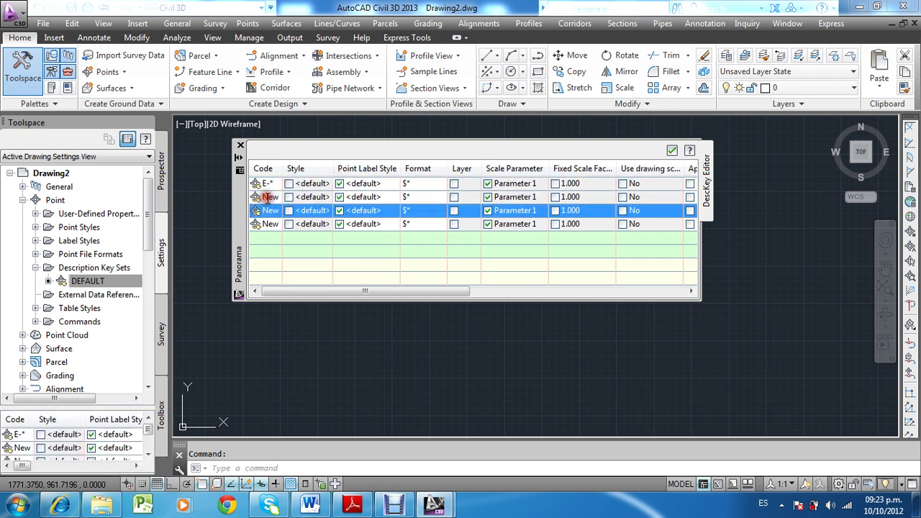
click(268, 198)
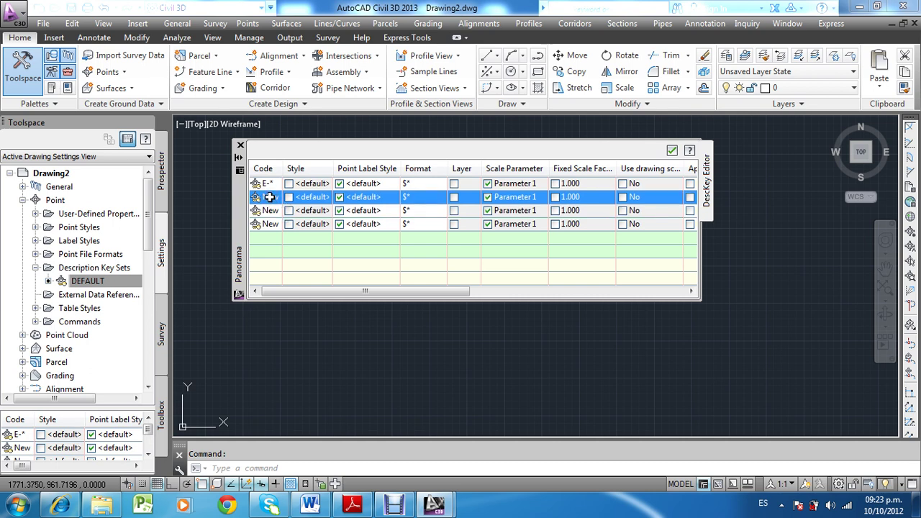
key(Up)
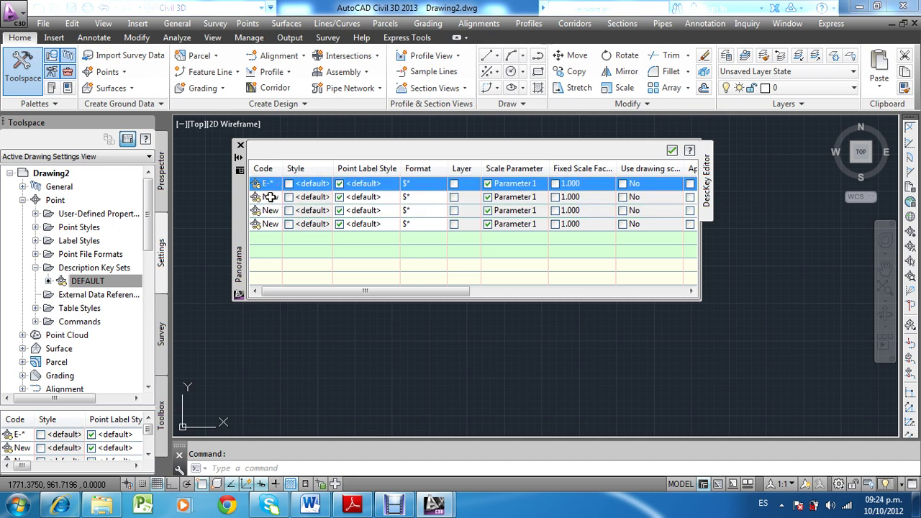
click(269, 197)
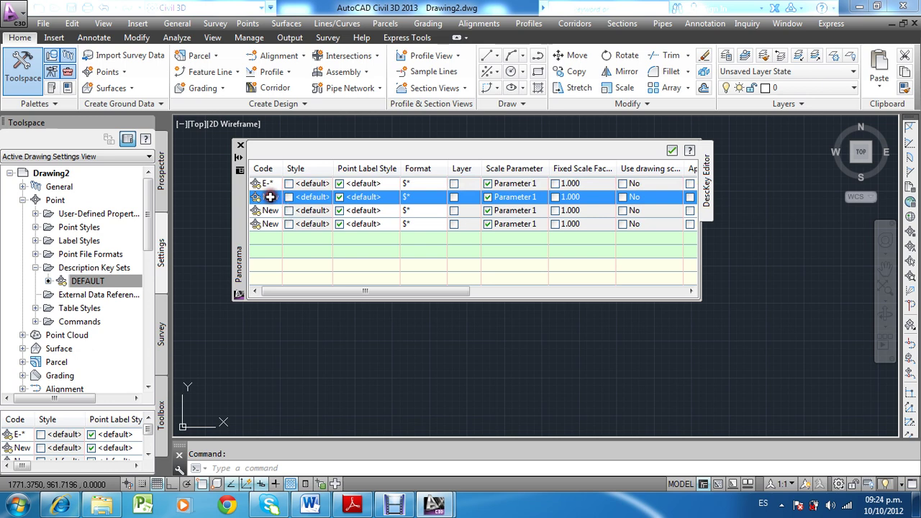
text(ARBOL)
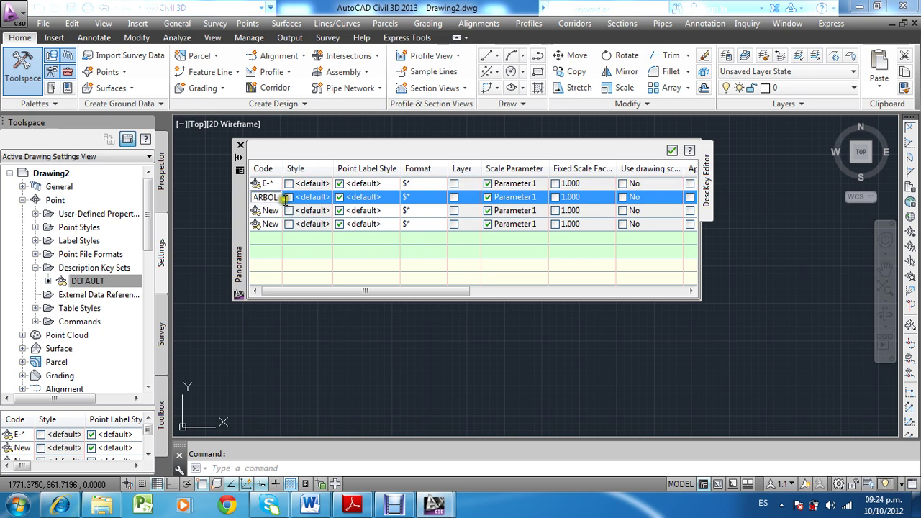
click(266, 210)
click(266, 210)
text(PAP)
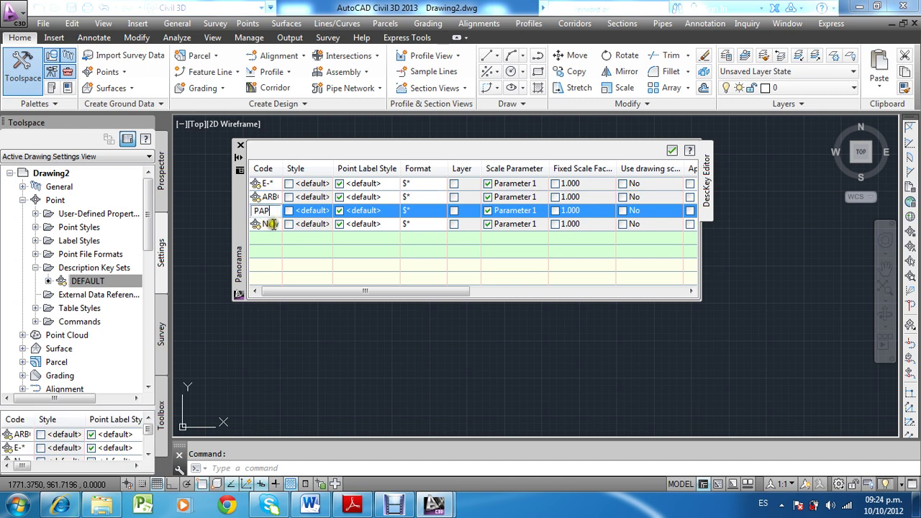
click(267, 225)
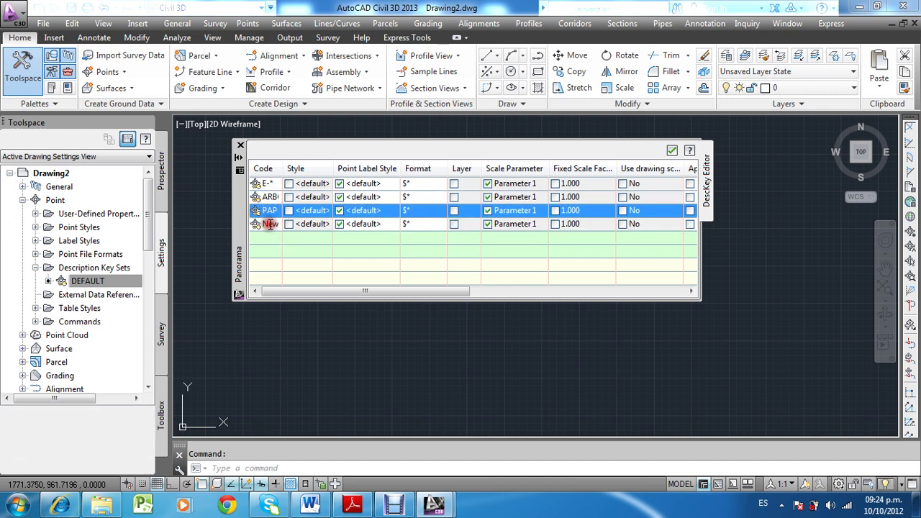
click(268, 224)
text(ESQ)
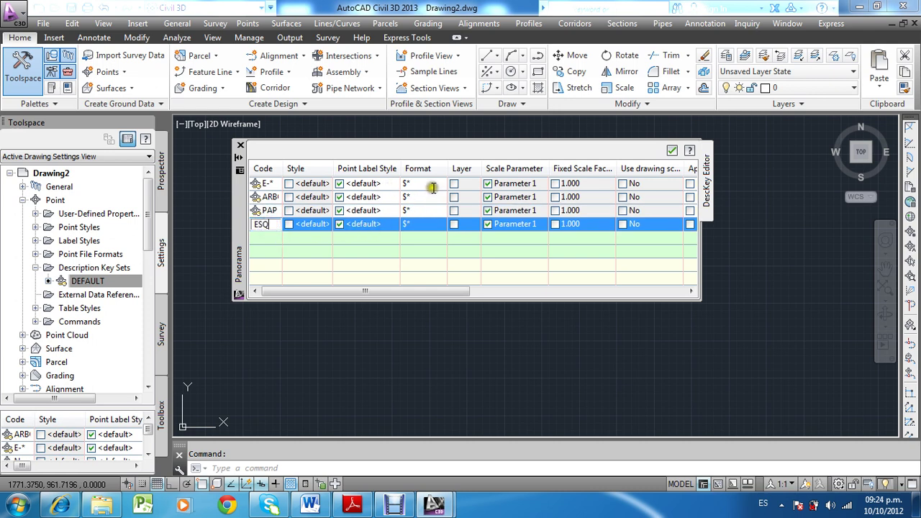
click(420, 209)
Step: Set PAP's format to POSTE and ESQ's format to ESQUINA, then save the keys
click(419, 209)
text(POSTE)
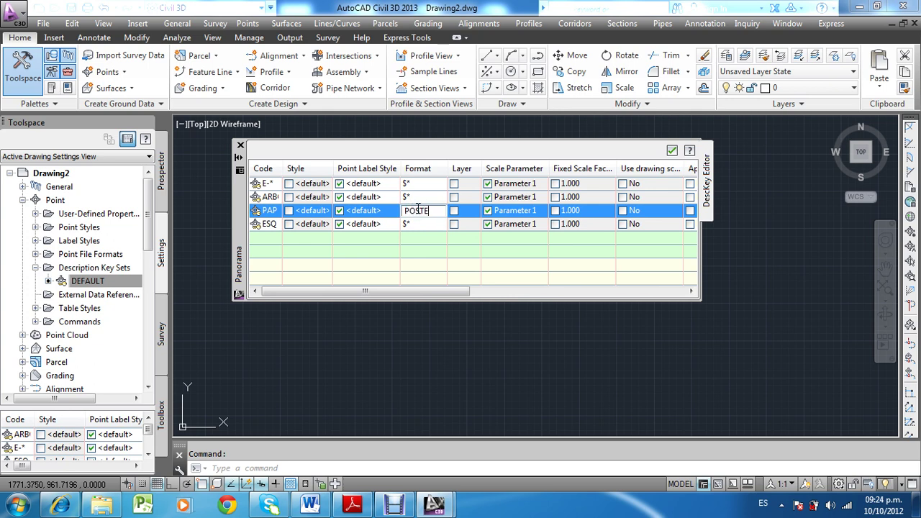
click(420, 224)
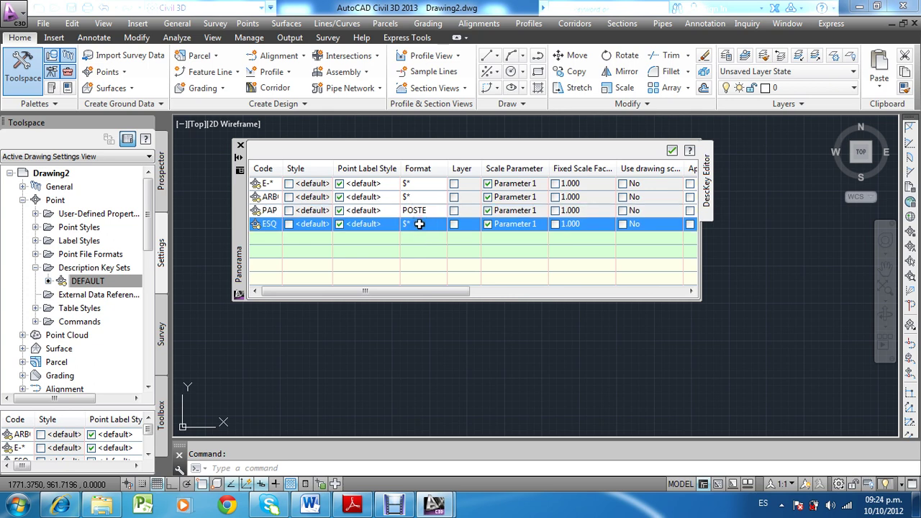
click(420, 224)
text(ESQUINA)
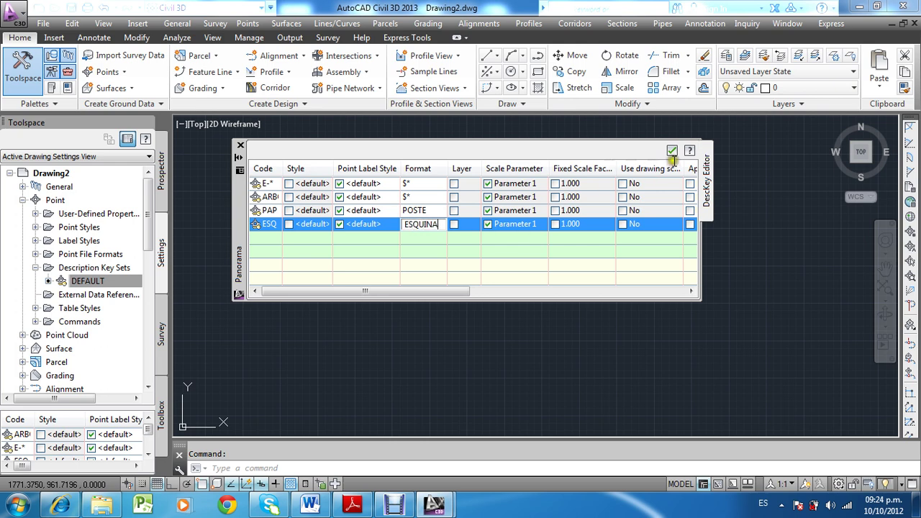
click(405, 197)
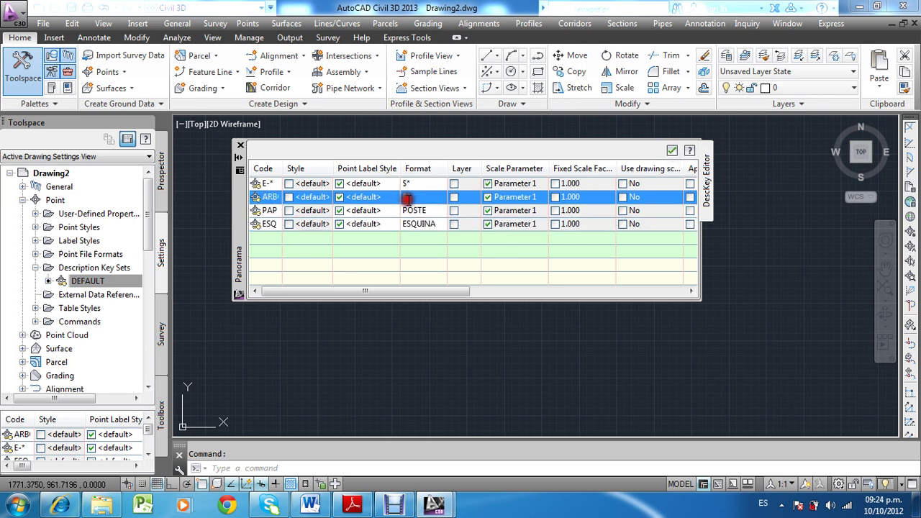
click(669, 152)
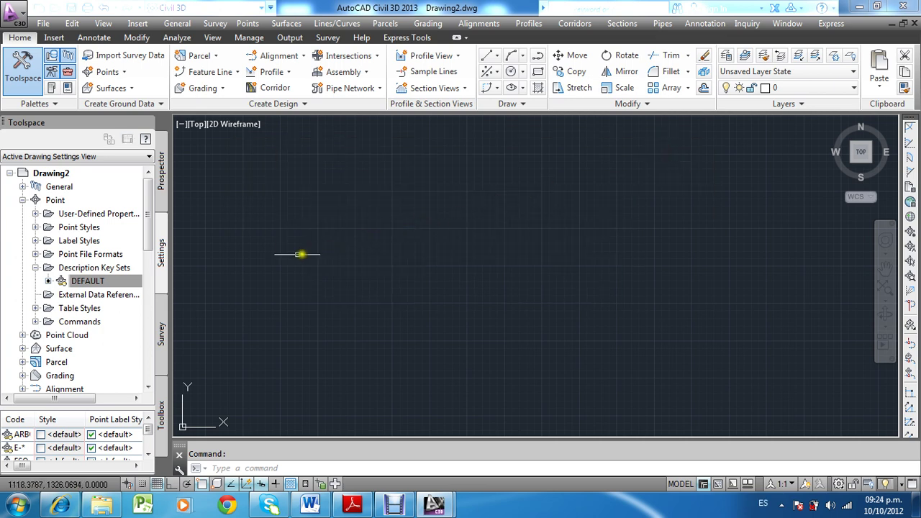
Step: Select the Points collection in Prospector and bring up the Point Creation Tools toolbar
click(161, 193)
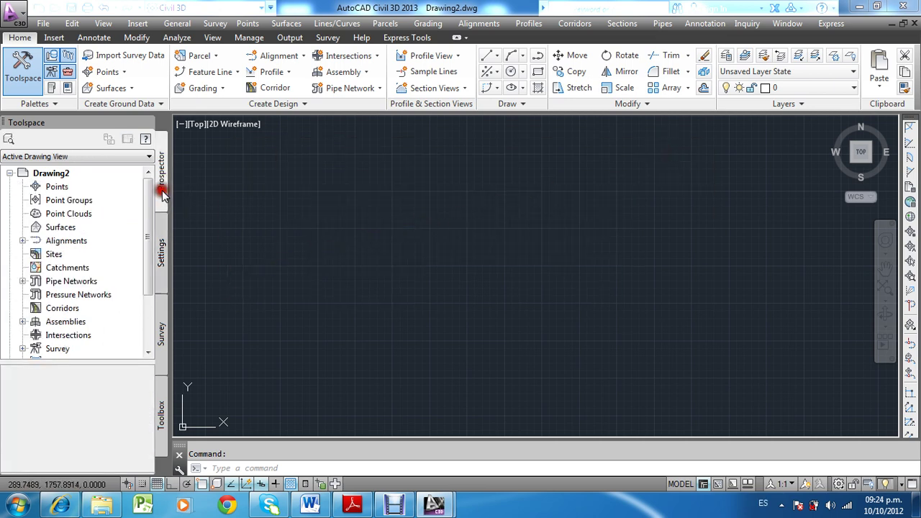
click(58, 186)
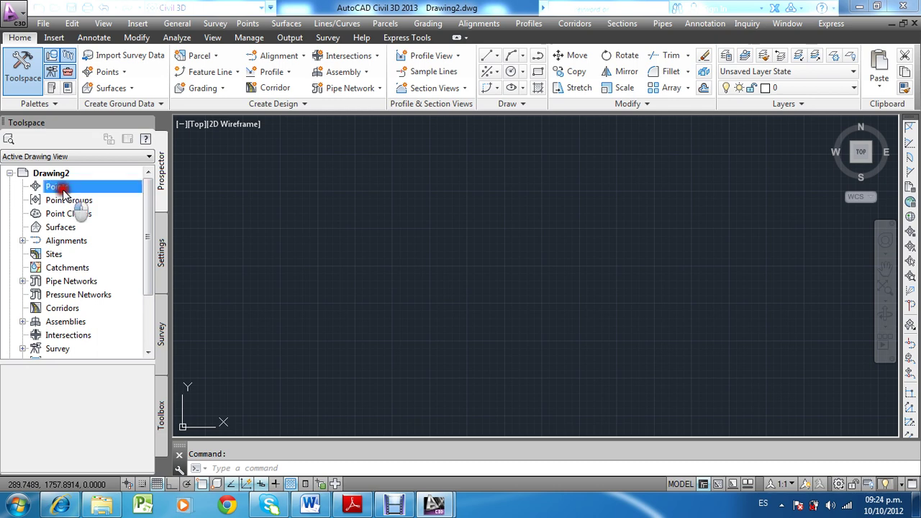
right_click(65, 189)
click(91, 196)
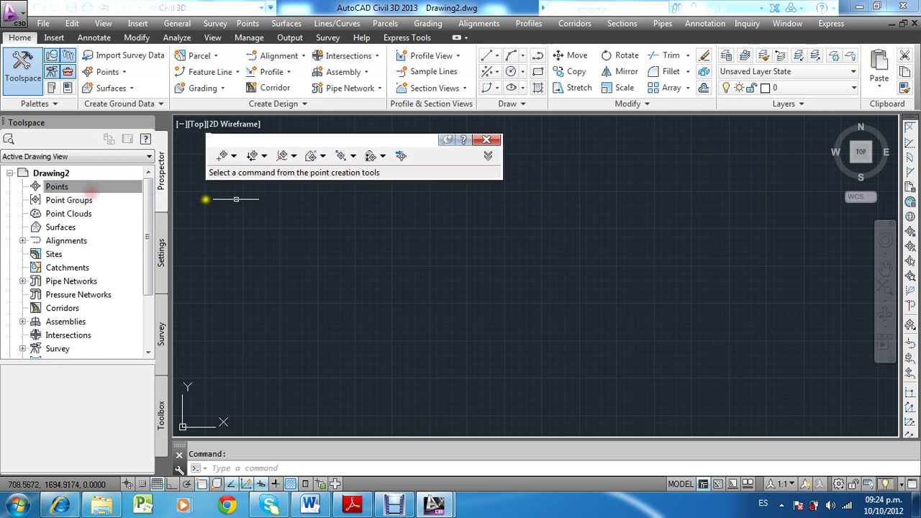
click(495, 140)
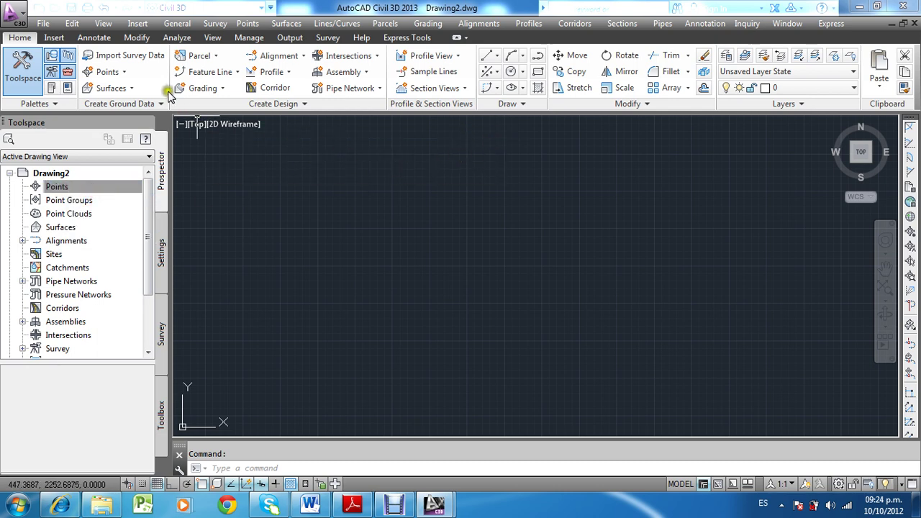
click(123, 72)
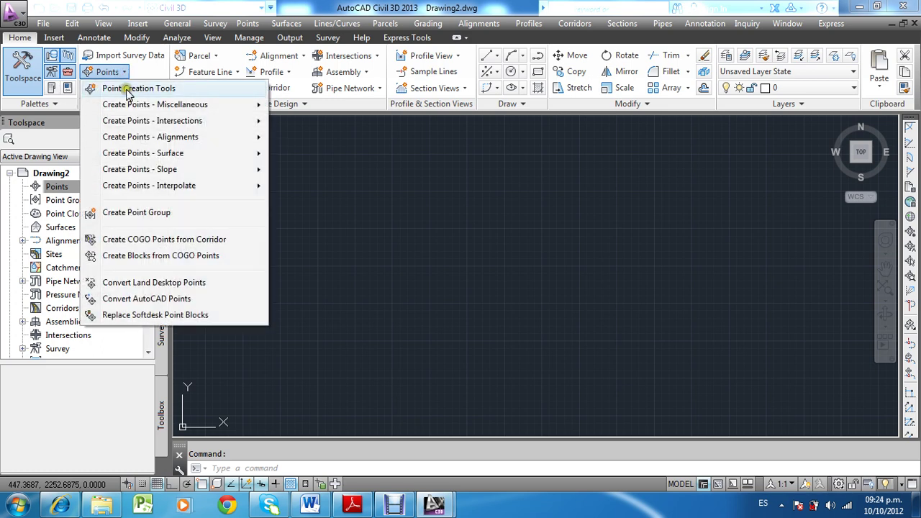
click(126, 88)
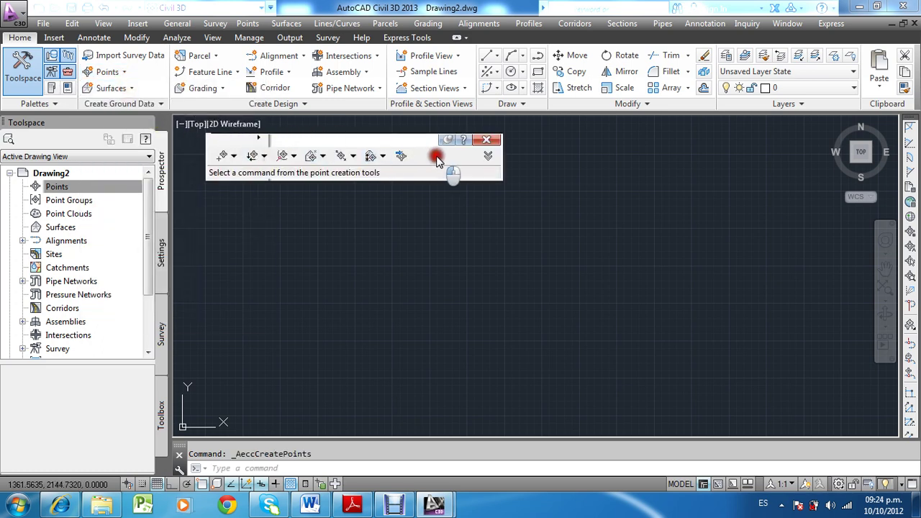
drag(240, 142, 268, 150)
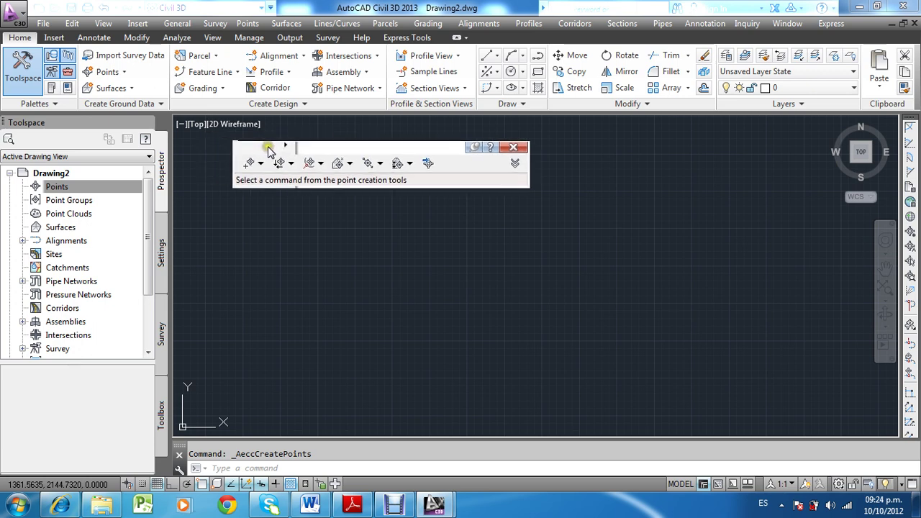
click(517, 164)
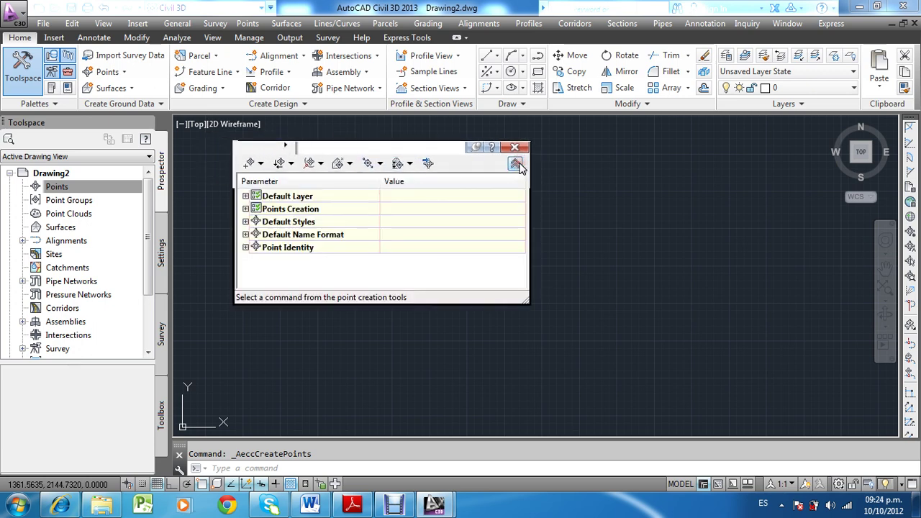
click(246, 209)
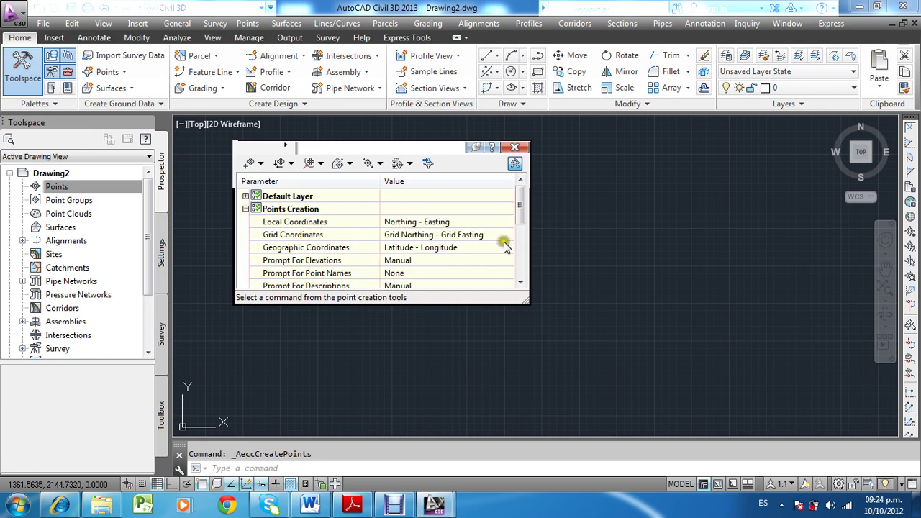
drag(526, 297, 574, 400)
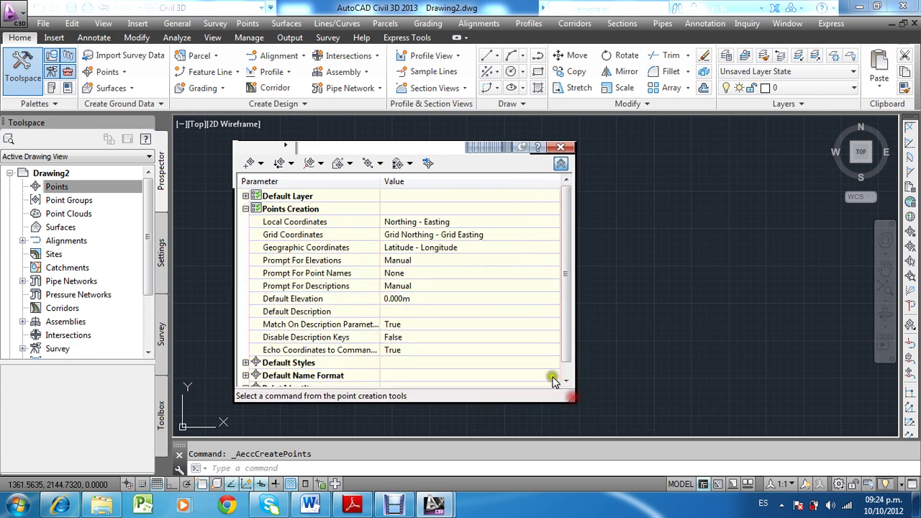
click(329, 337)
click(416, 336)
click(416, 336)
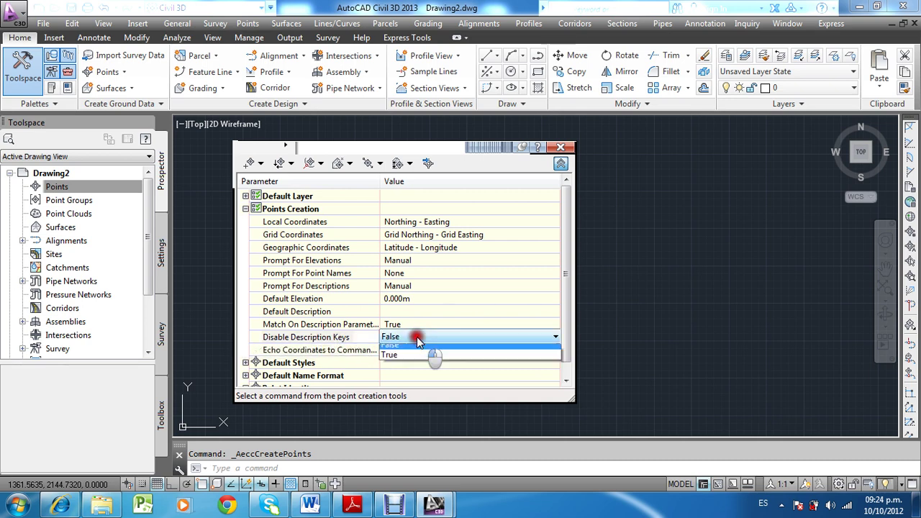
click(411, 349)
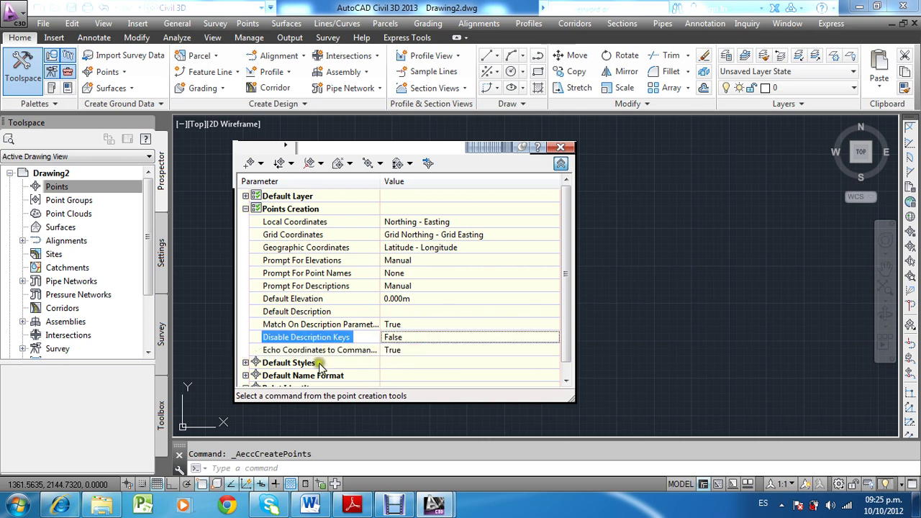
click(561, 163)
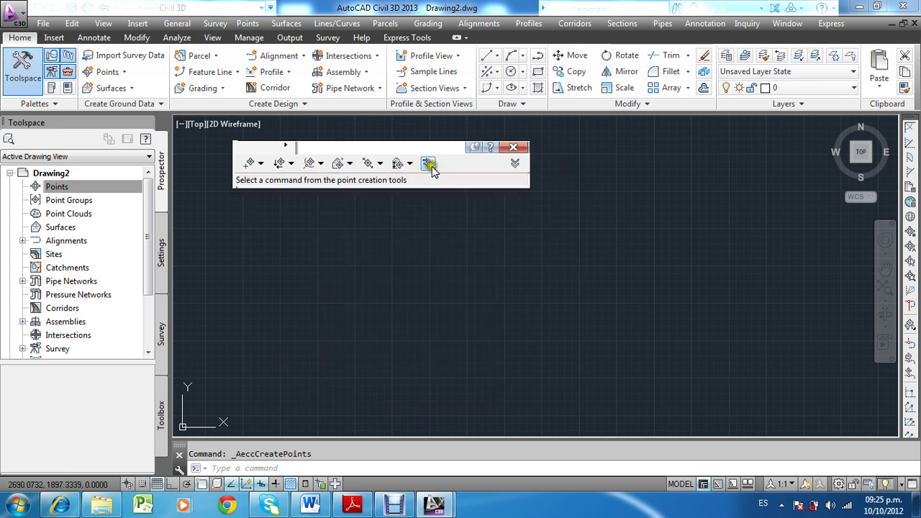
Step: Start a point import and add Relleno.csv to the list of files to import
click(427, 164)
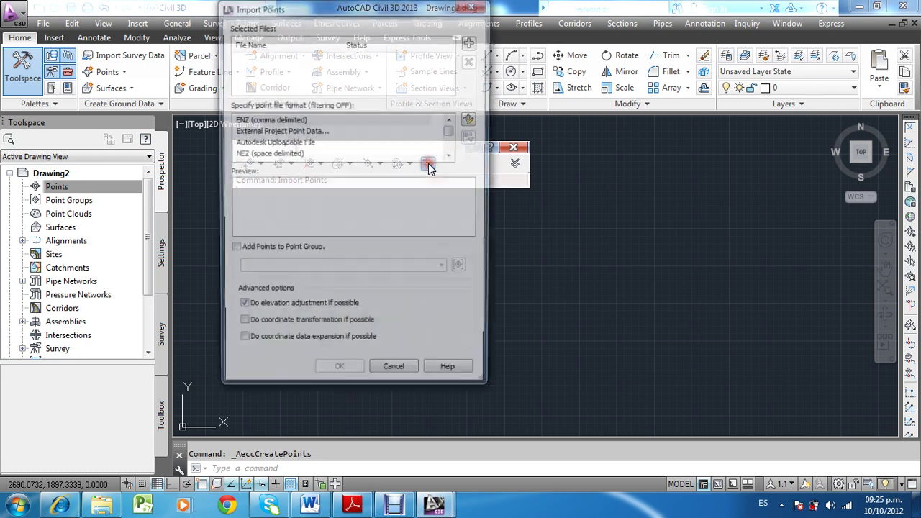
click(471, 41)
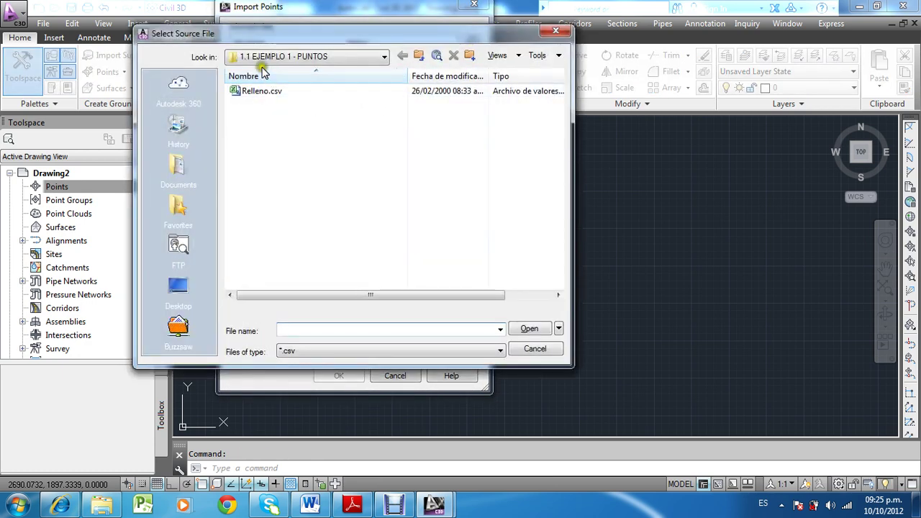
click(256, 93)
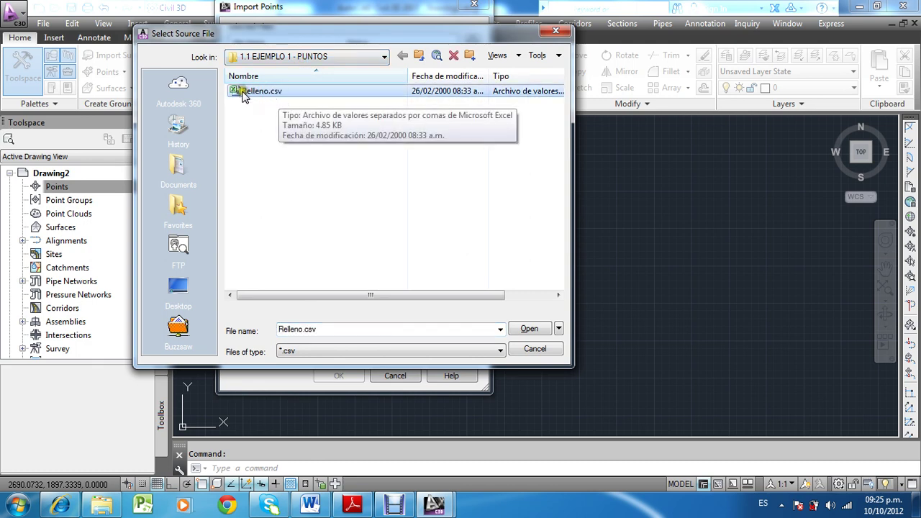
click(529, 329)
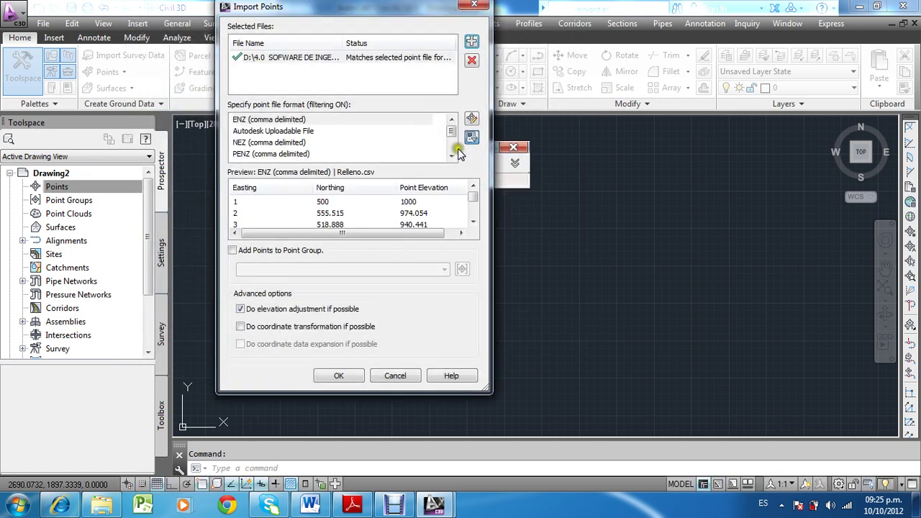
Step: Choose PENZD (comma delimited) as the point file format for Relleno.csv
click(451, 157)
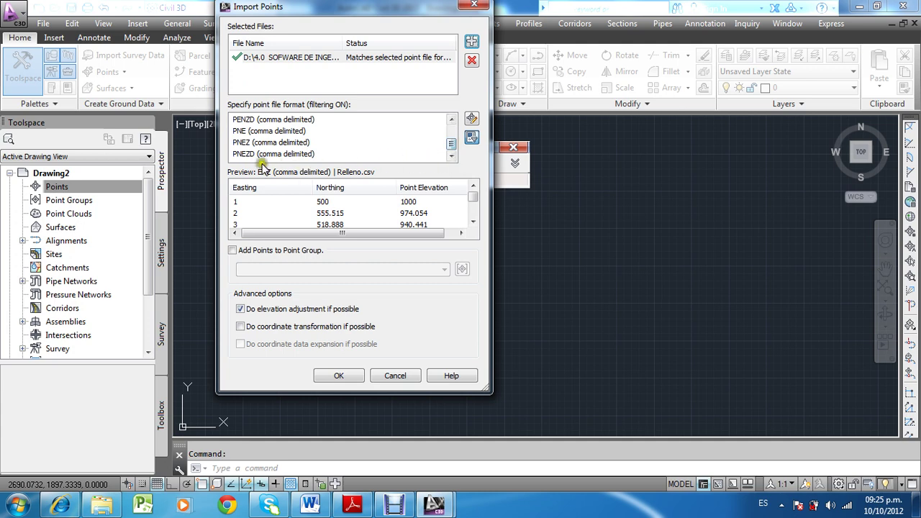
click(238, 154)
click(249, 120)
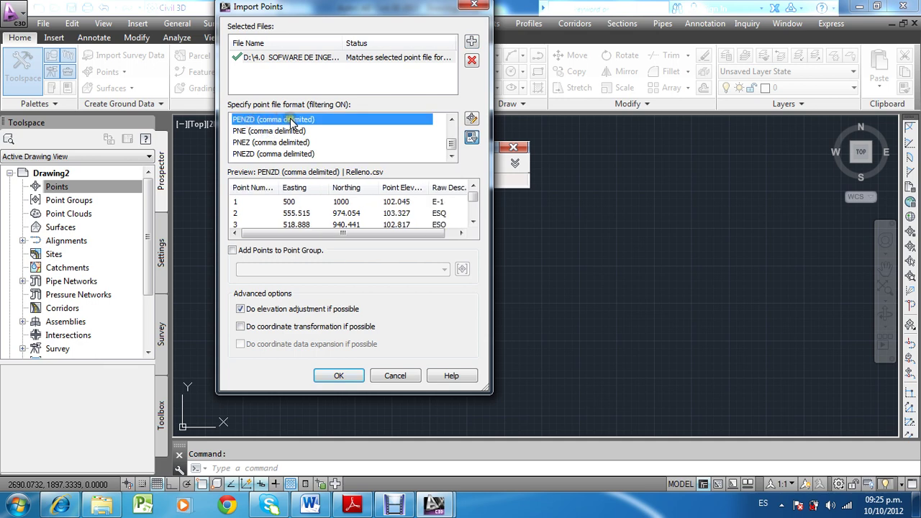
click(283, 121)
Step: Import the Relleno.csv points, then widen the Toolspace and point list to show points 1–9
click(335, 376)
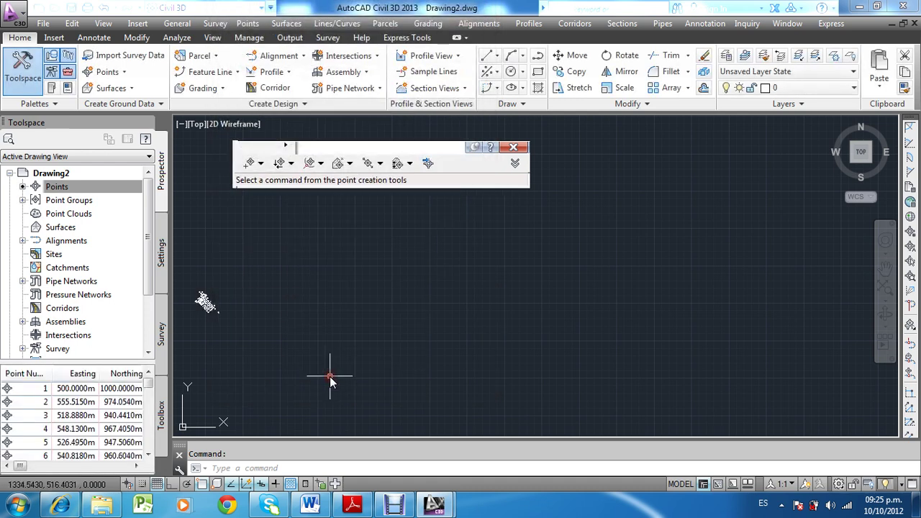
click(173, 341)
drag(173, 341, 197, 345)
click(105, 187)
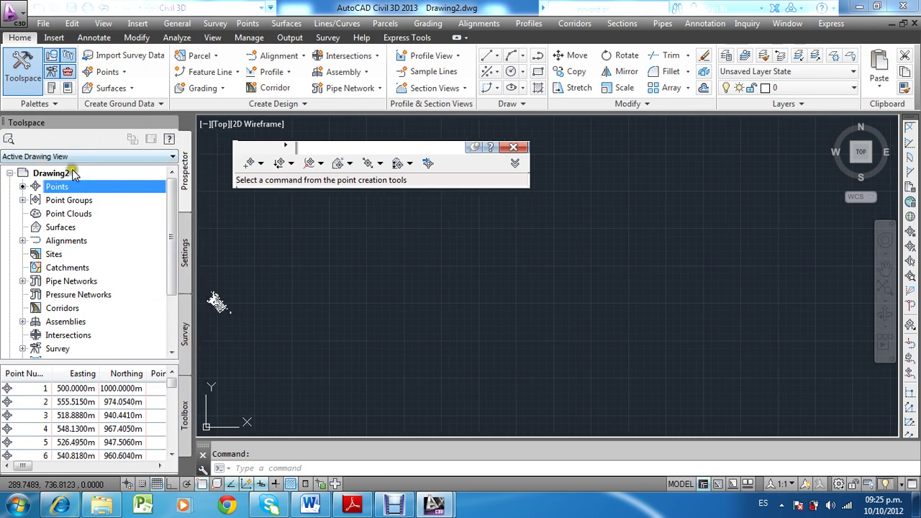
drag(65, 364, 72, 318)
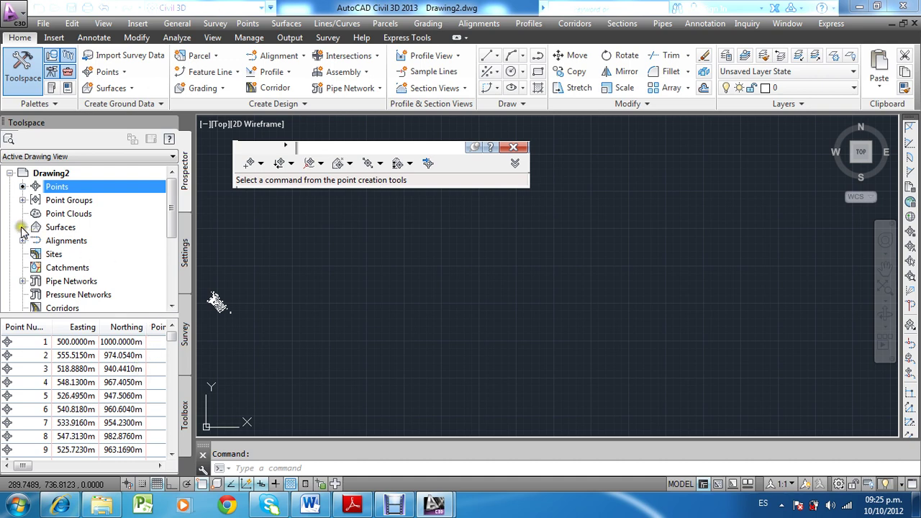
Step: Zoom extents to show all imported points and select the _All Points point group
click(350, 283)
text(ZE)
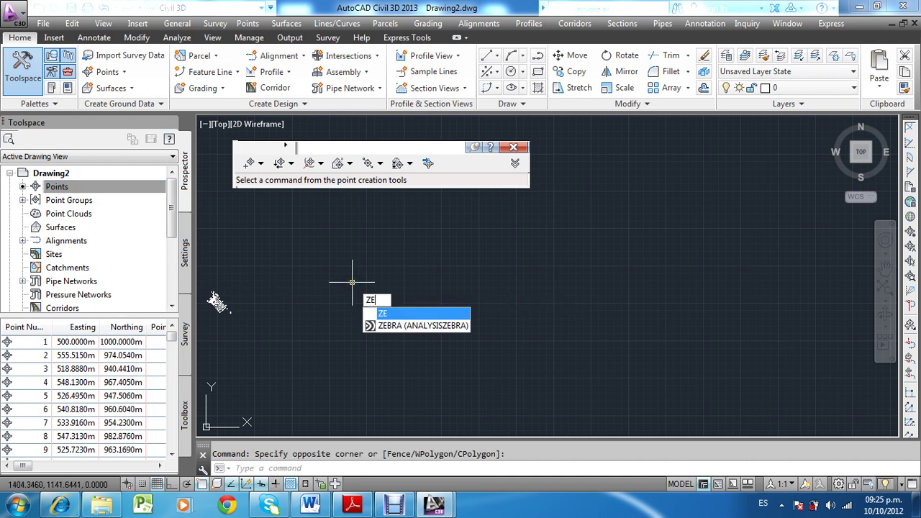
key(Return)
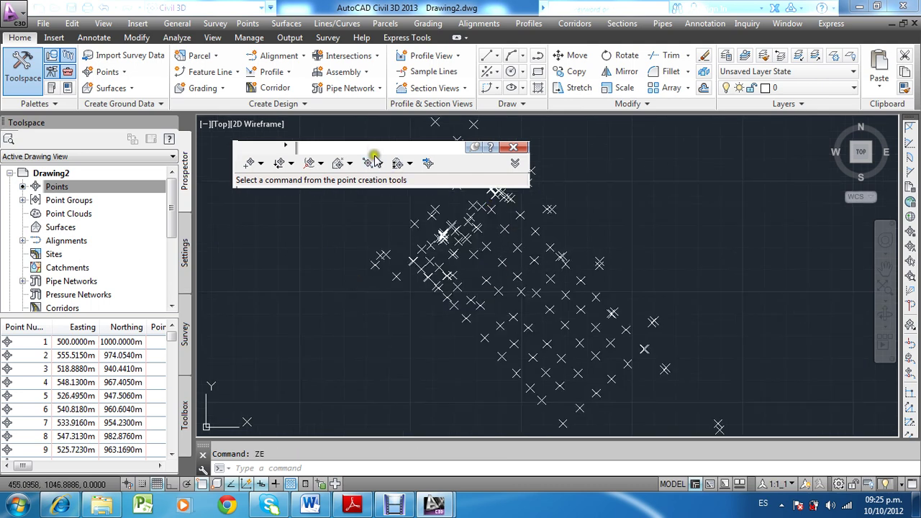
drag(274, 149, 263, 143)
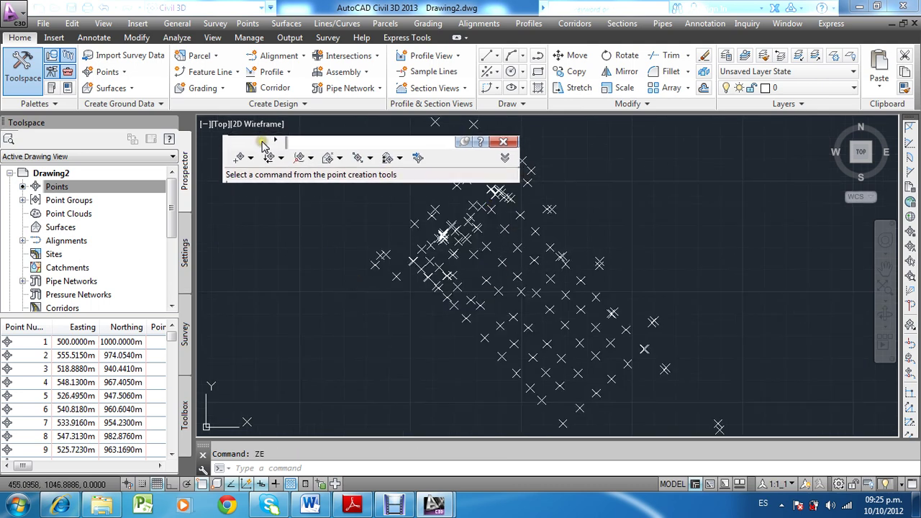
scroll(557, 310, up, 2)
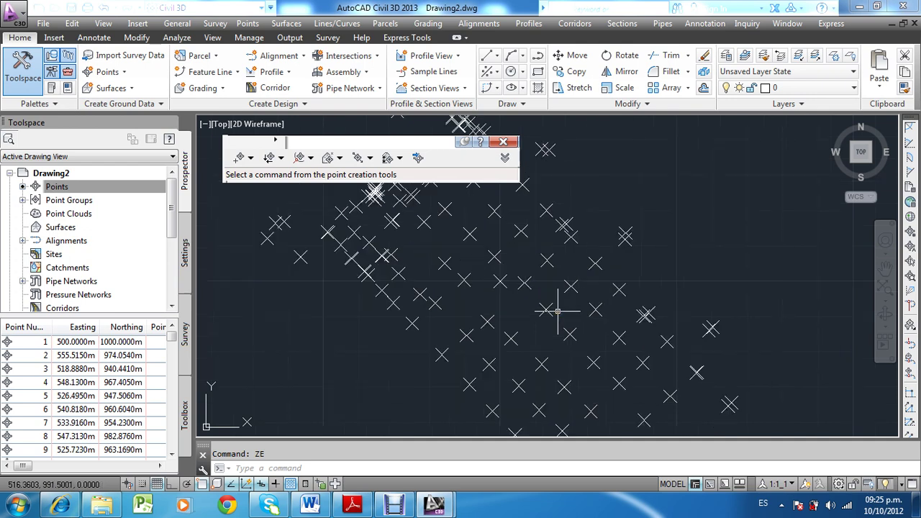
click(19, 200)
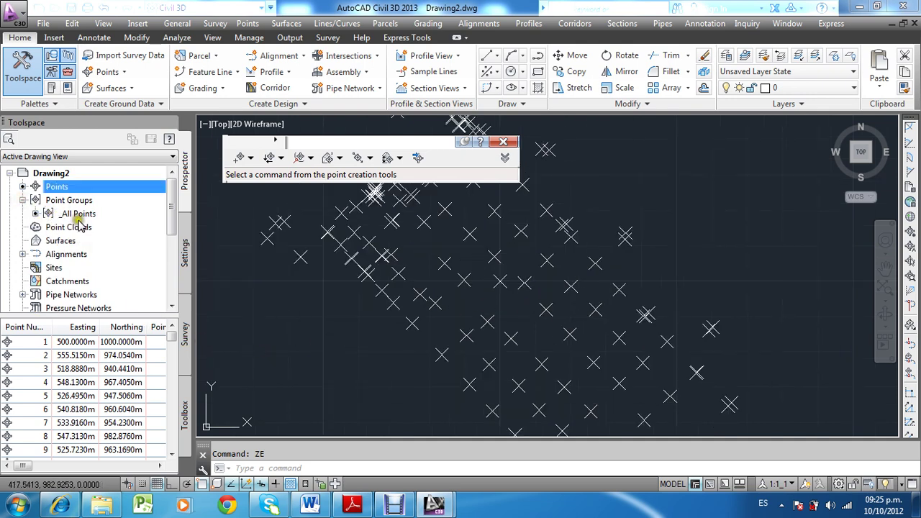
click(78, 214)
Step: Open the _All Points group in the point editor and scroll through every point's full description
right_click(65, 223)
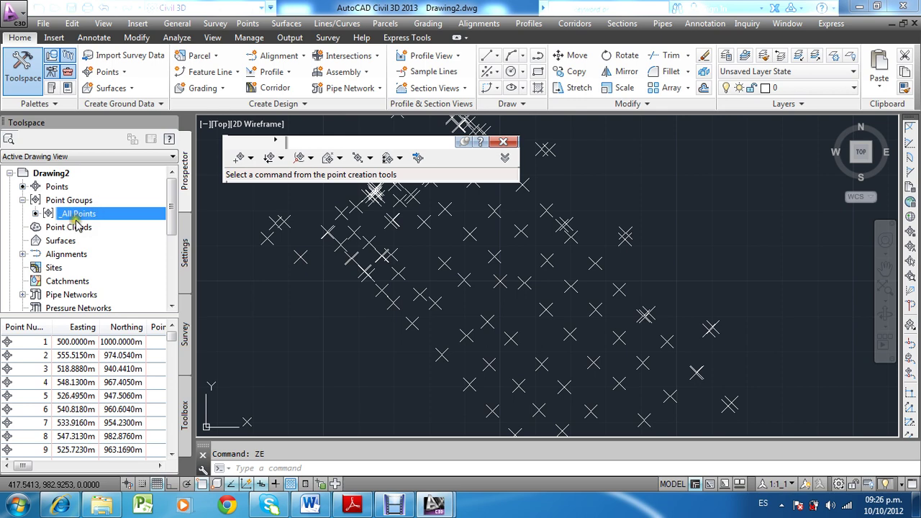
right_click(82, 220)
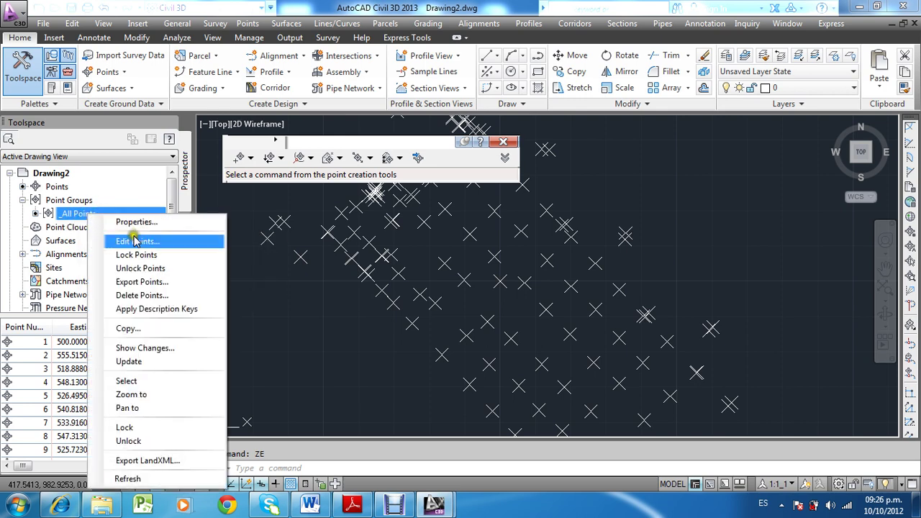
click(137, 242)
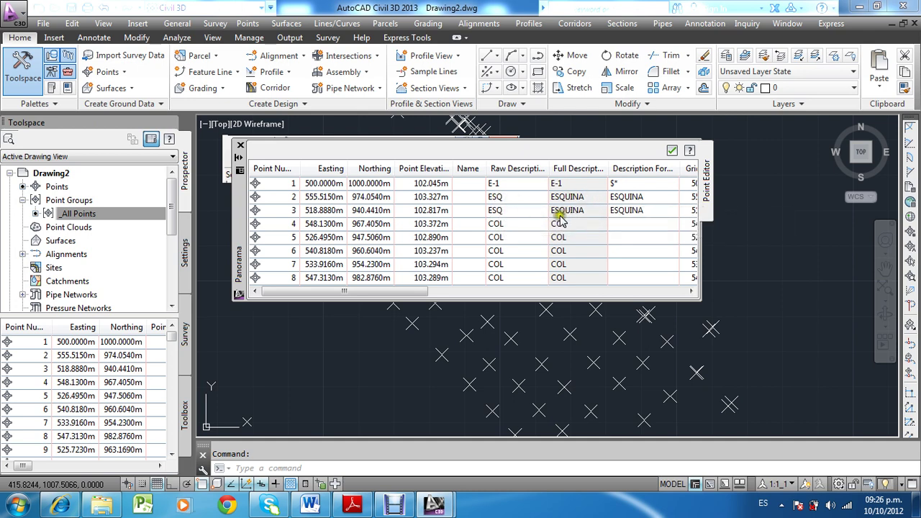
scroll(546, 220, down, 2)
scroll(533, 222, down, 5)
scroll(530, 223, down, 2)
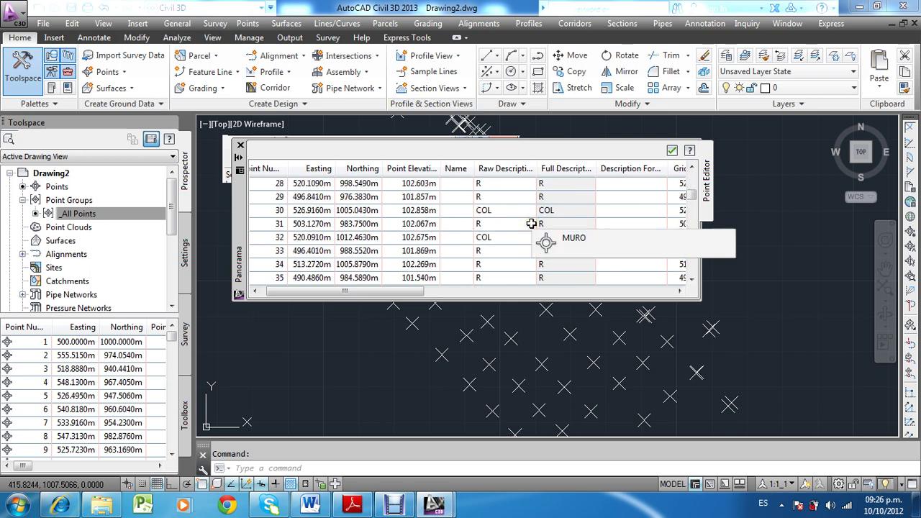
scroll(530, 224, down, 3)
scroll(531, 223, down, 4)
scroll(531, 224, down, 4)
scroll(531, 225, down, 2)
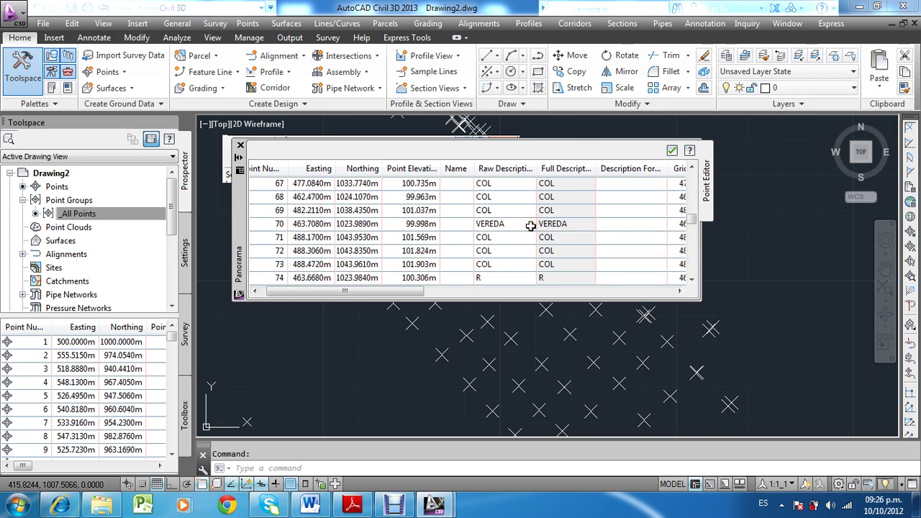
scroll(530, 226, down, 2)
scroll(528, 227, down, 3)
scroll(527, 228, down, 1)
scroll(526, 228, down, 10)
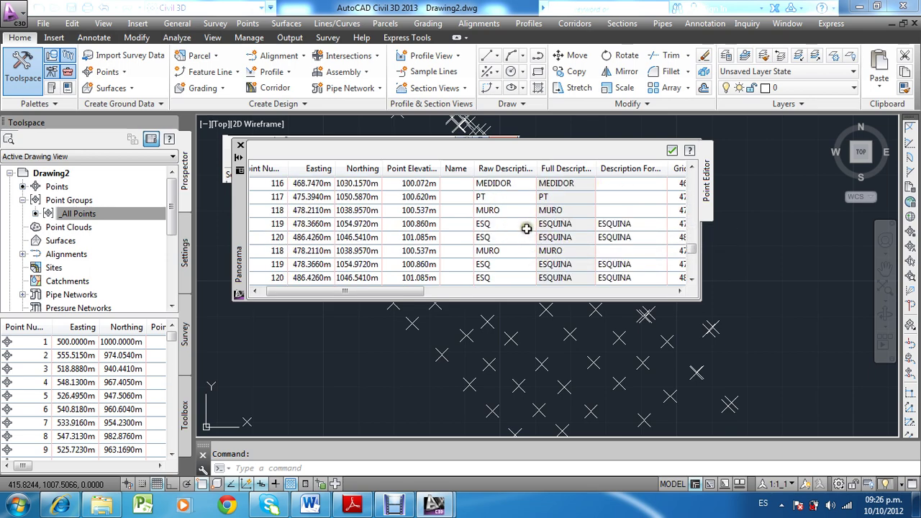
scroll(500, 246, down, 2)
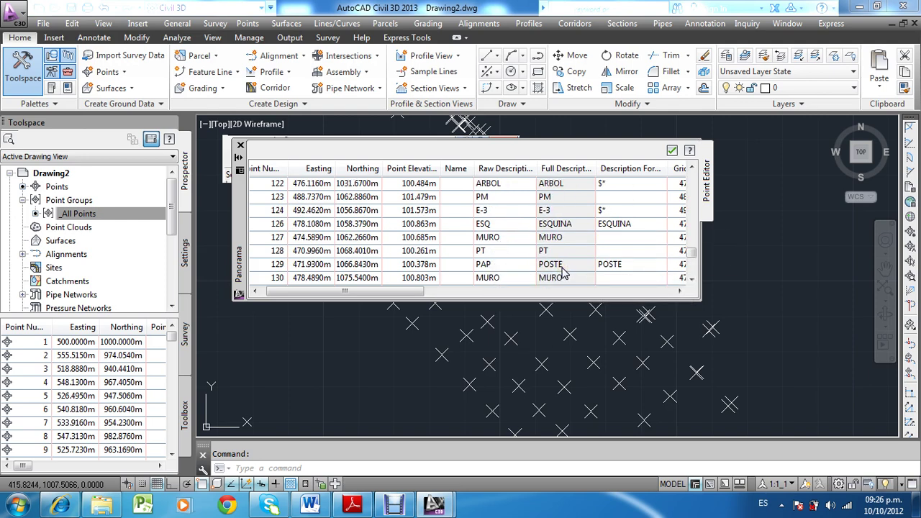
Step: Open Relleno.csv in Excel from its source folder
click(106, 508)
click(274, 139)
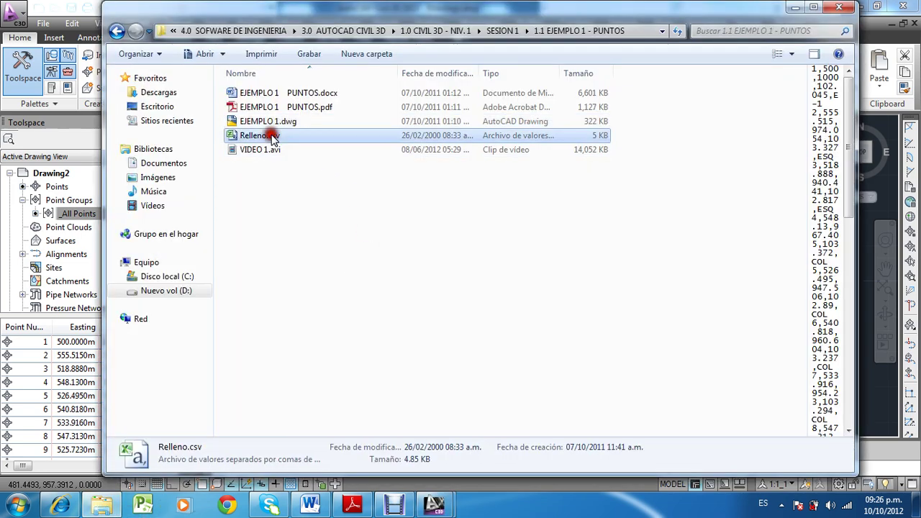
double_click(271, 138)
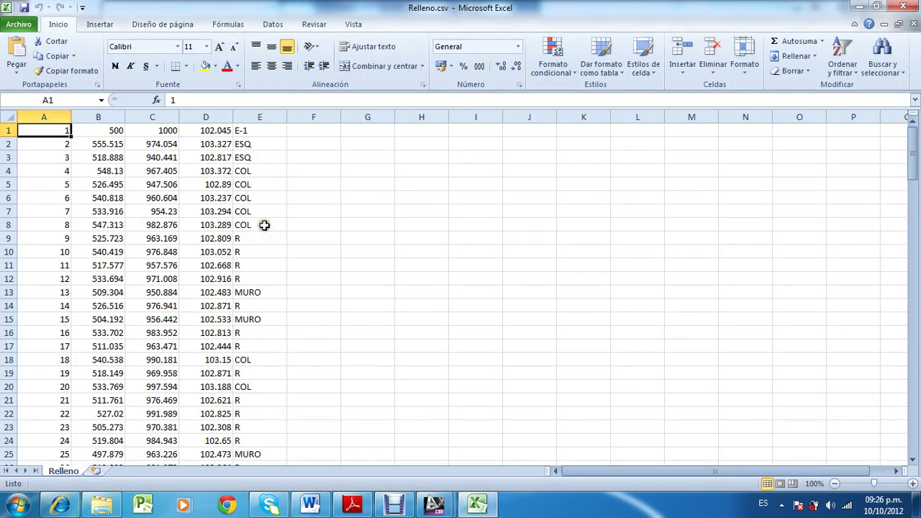
Step: Scroll down through Relleno.csv's code column E and check the ESQ code in cell E91
click(295, 221)
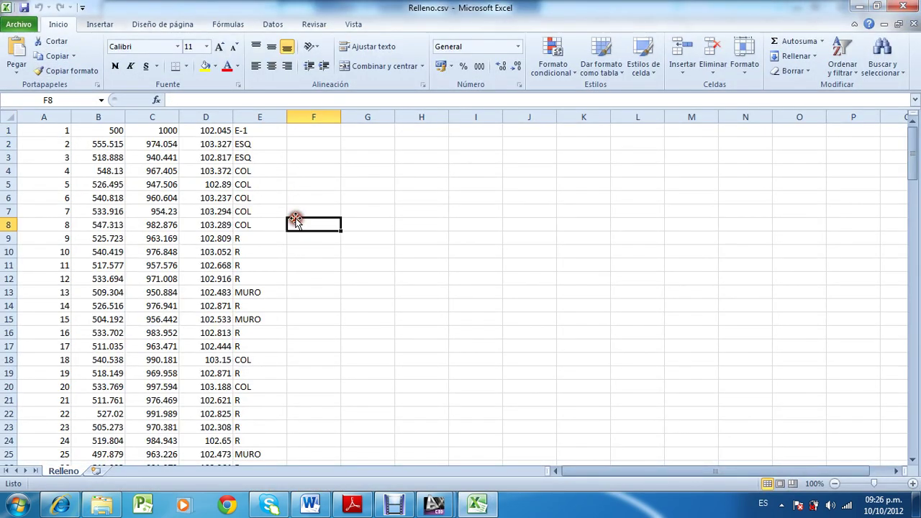
scroll(263, 166, down, 2)
click(260, 157)
scroll(259, 153, down, 3)
scroll(259, 153, down, 4)
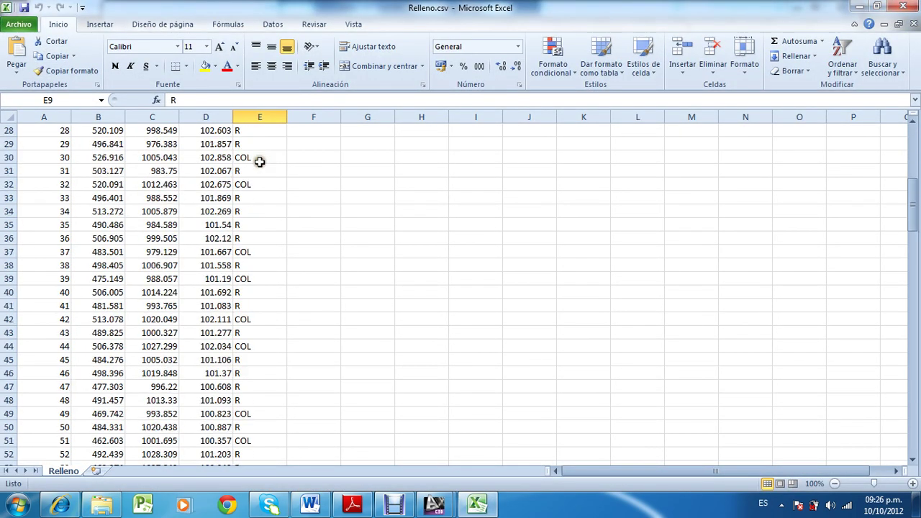
scroll(260, 164, down, 5)
scroll(260, 164, down, 3)
scroll(260, 177, down, 3)
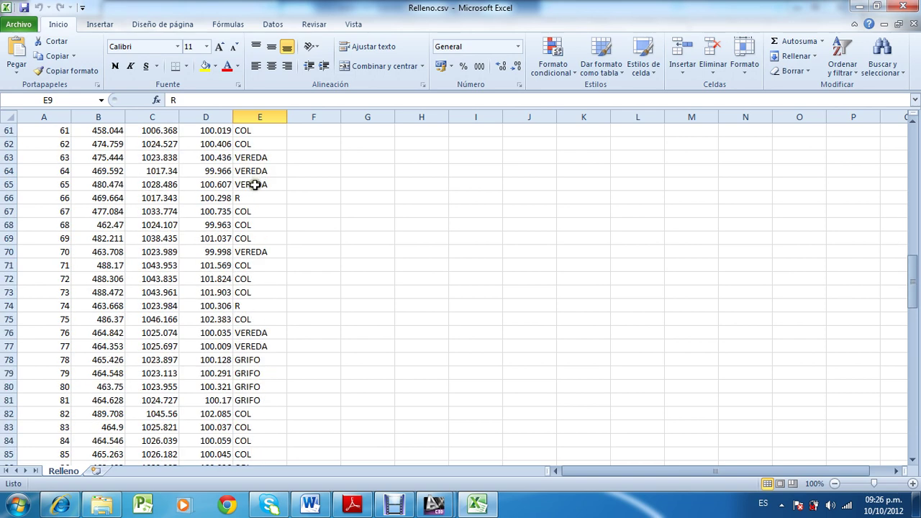
scroll(243, 286, down, 5)
scroll(248, 285, down, 3)
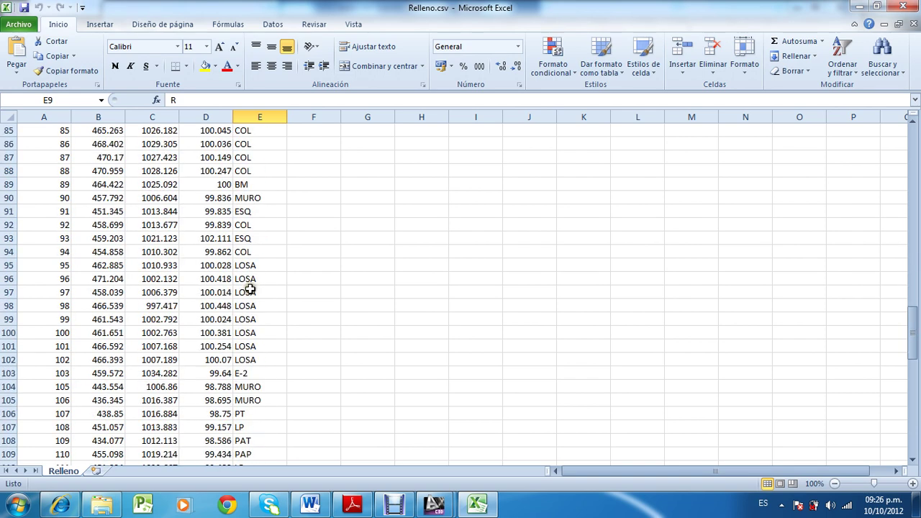
click(253, 213)
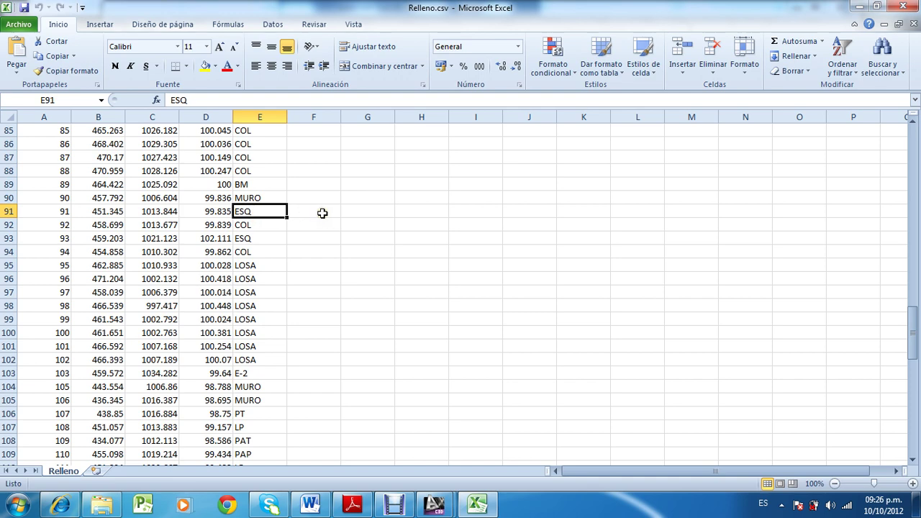
mouse_move(434, 504)
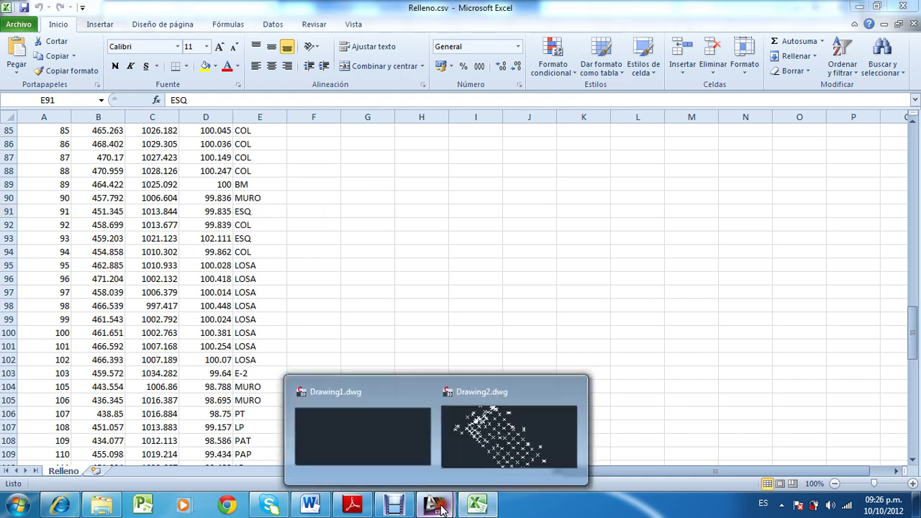
Step: Return to Drawing2 and zoom the drawing to point 117 from the point editor table
click(468, 404)
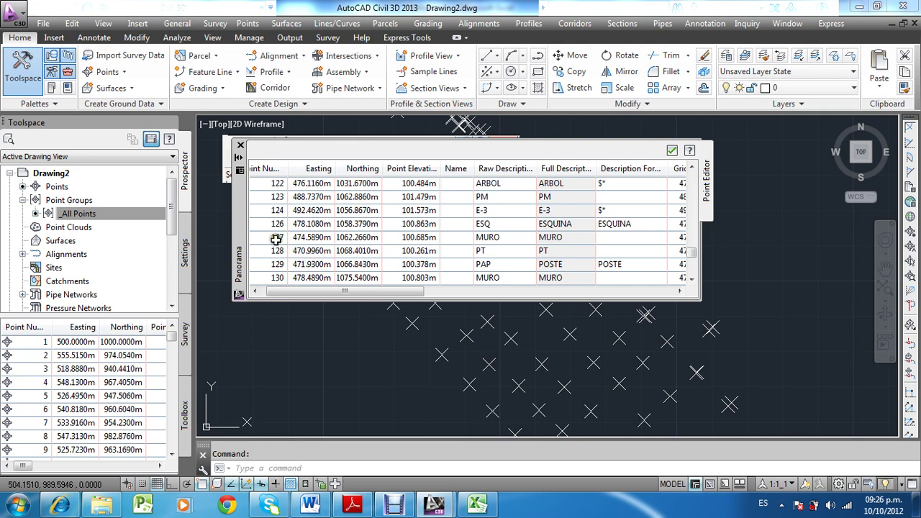
scroll(276, 240, up, 2)
click(278, 198)
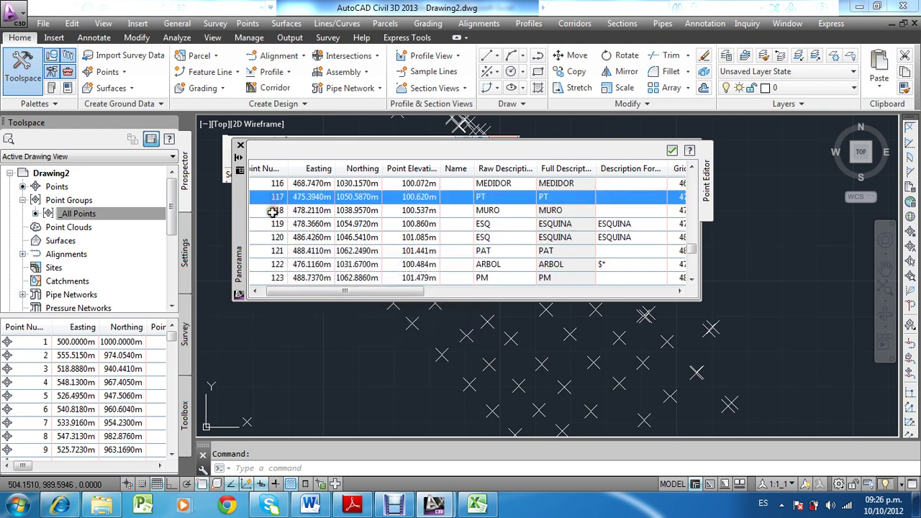
right_click(280, 194)
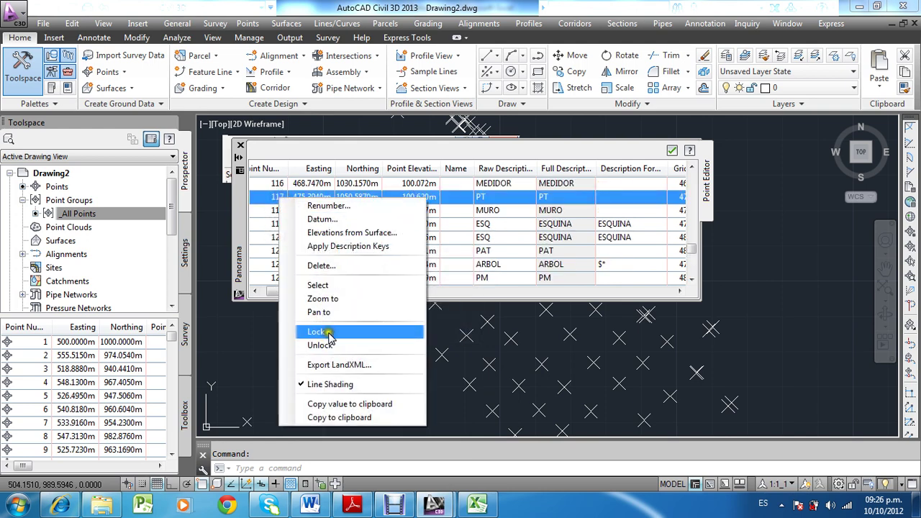
click(330, 300)
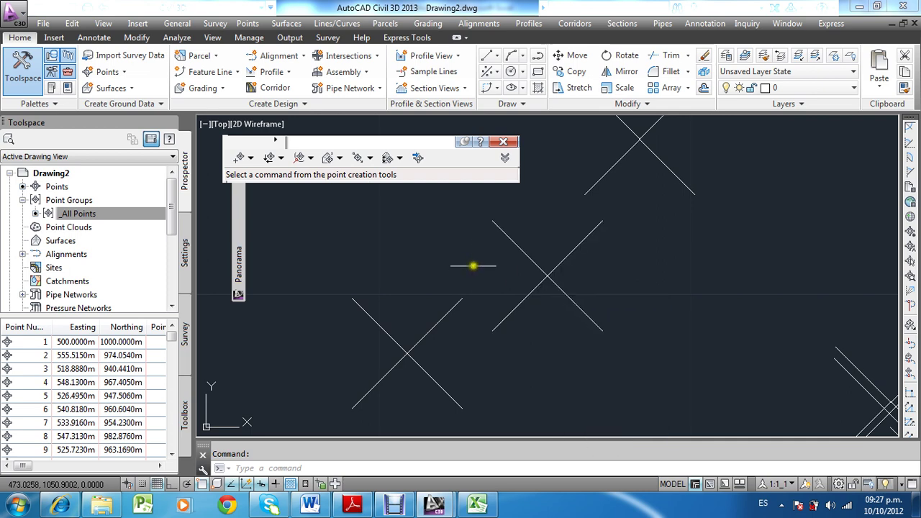
Step: Zoom back out to the full set of points and close the Point Creation Tools toolbar
scroll(479, 274, down, 3)
scroll(497, 291, down, 2)
scroll(489, 281, down, 2)
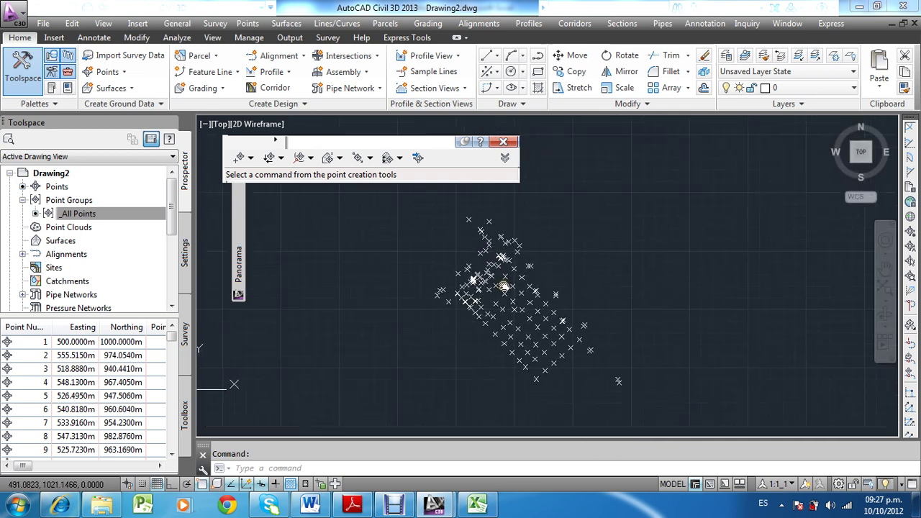
scroll(499, 285, up, 2)
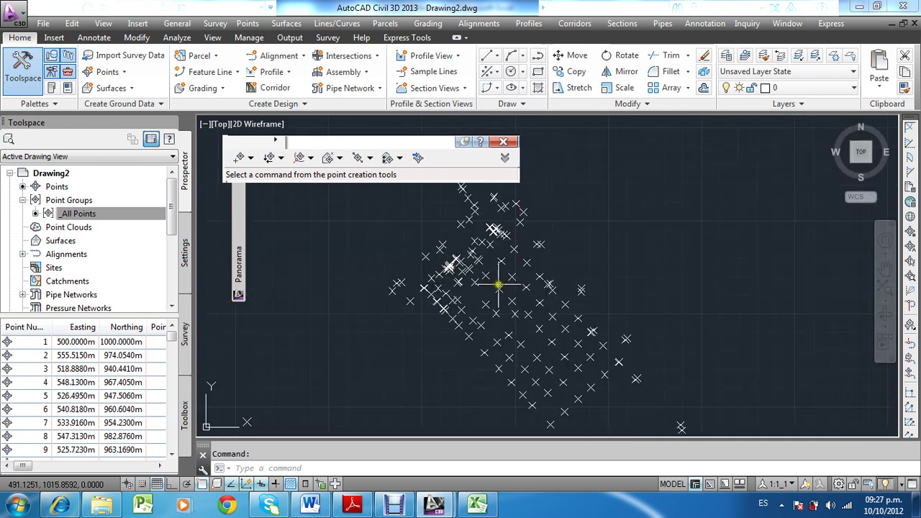
click(503, 141)
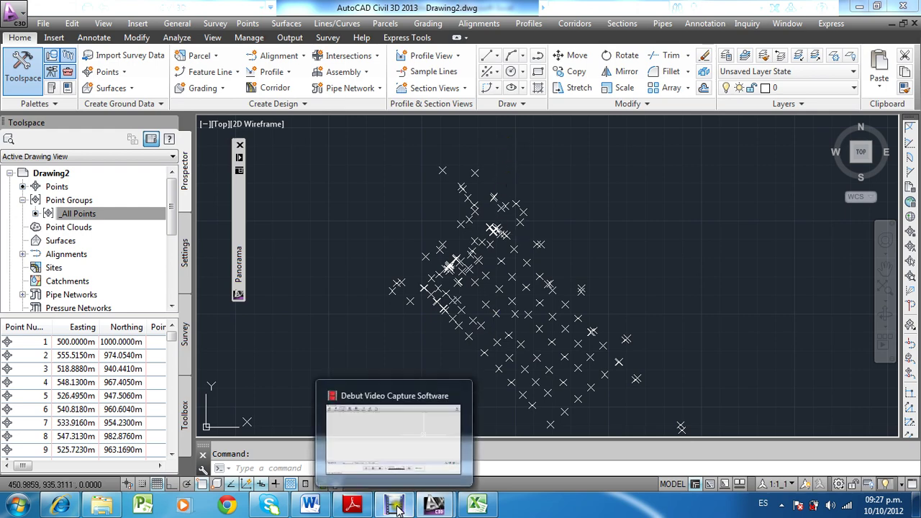